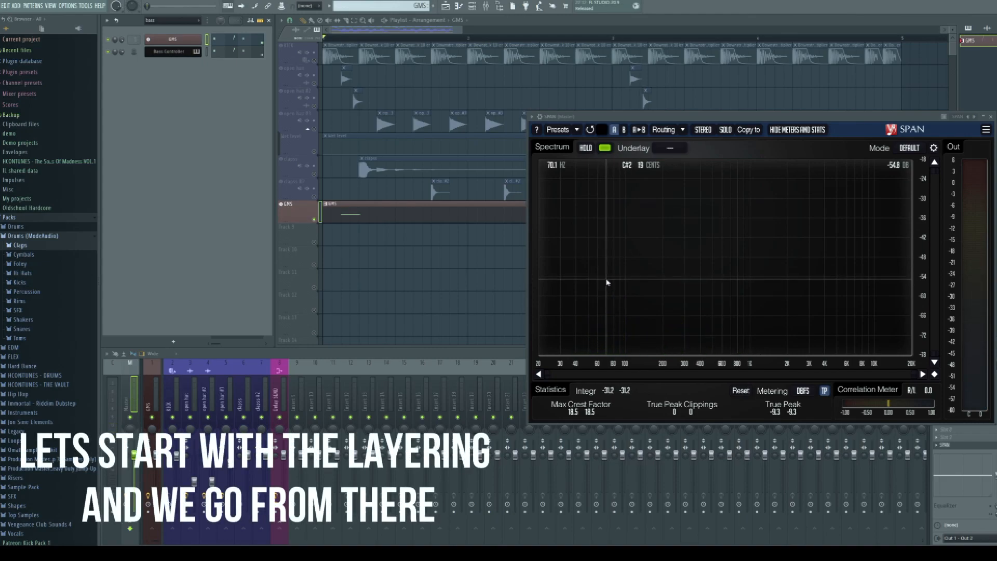
Add a Sytrus synth channel to the bass group in the channel rack
key(space)
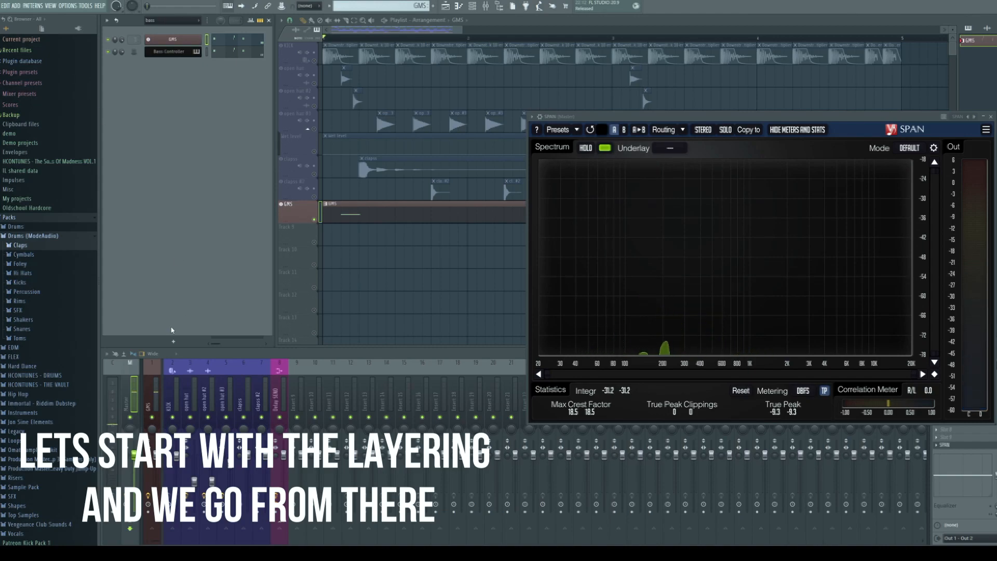
click(173, 341)
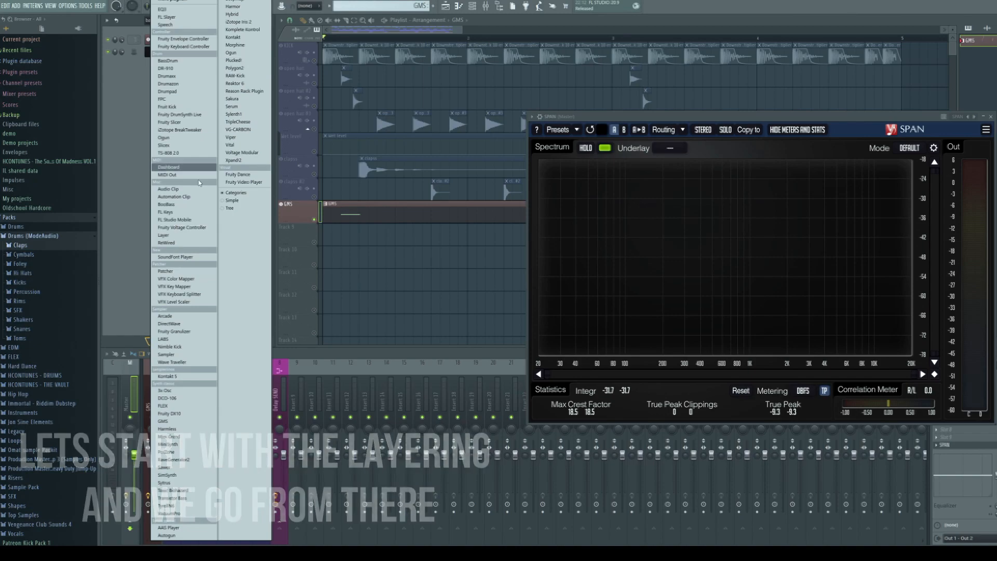
click(176, 487)
drag(258, 80, 437, 175)
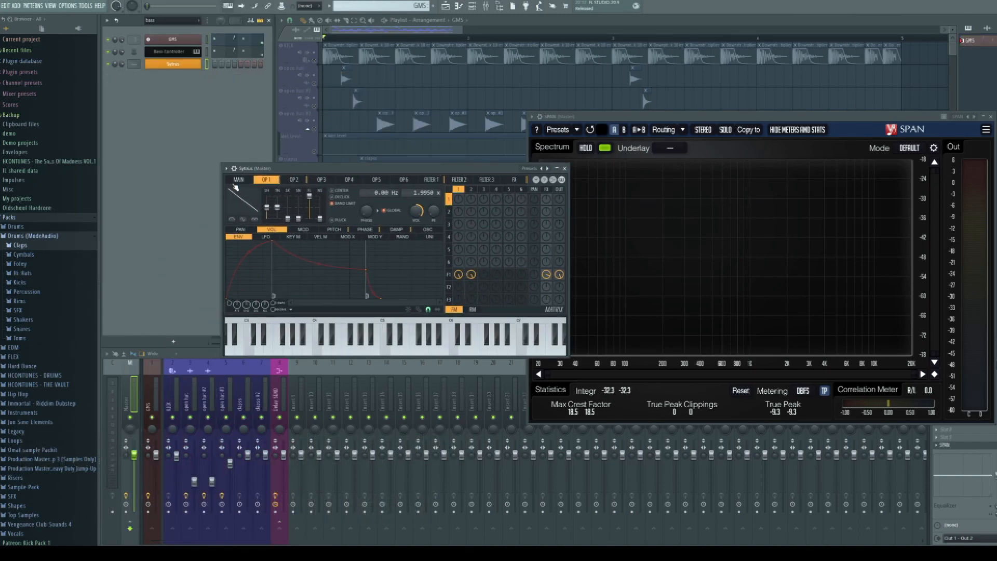
Load the Default preset in Sytrus and move the SPAN and Sytrus windows slightly apart
click(238, 179)
click(530, 168)
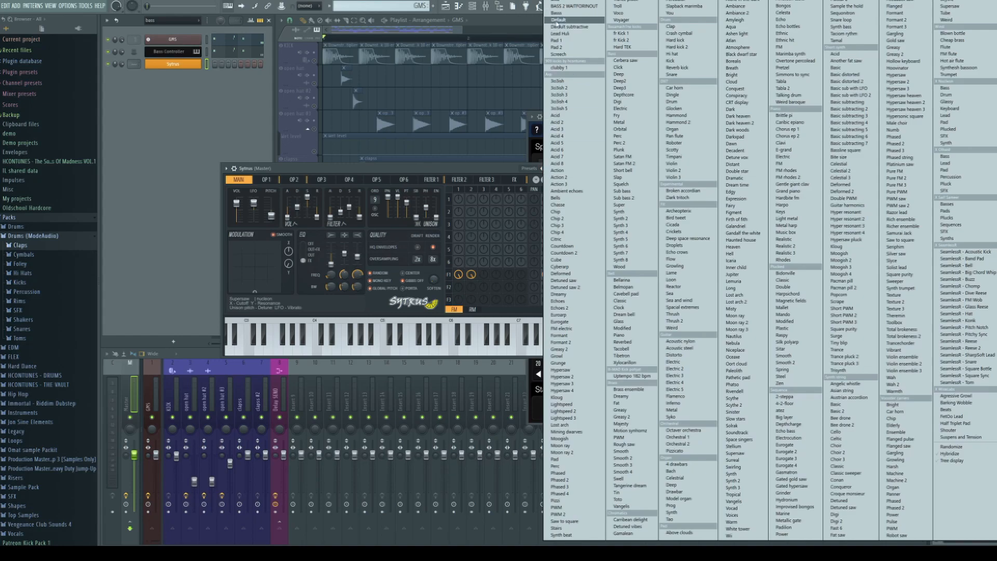
click(557, 20)
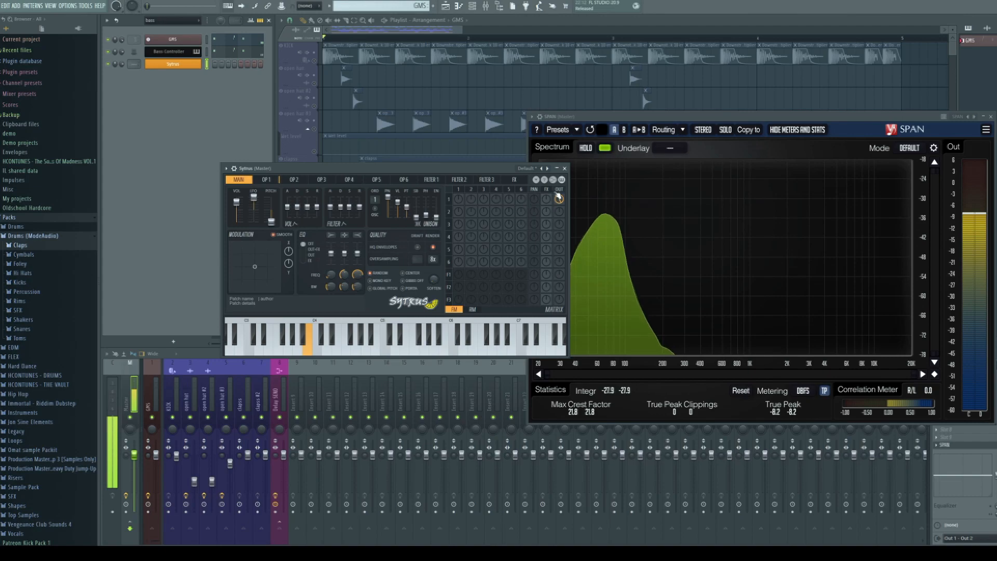
drag(611, 119, 627, 116)
drag(379, 166, 368, 171)
Raise the TN slider of Sytrus operator 1 slightly, audition a few notes, and return to the main page
click(256, 186)
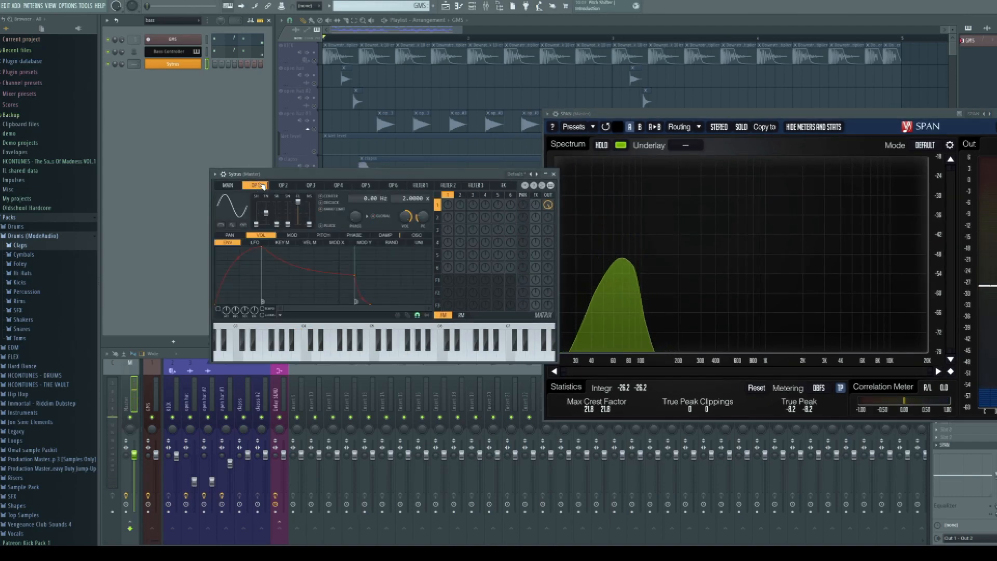
drag(266, 213, 266, 210)
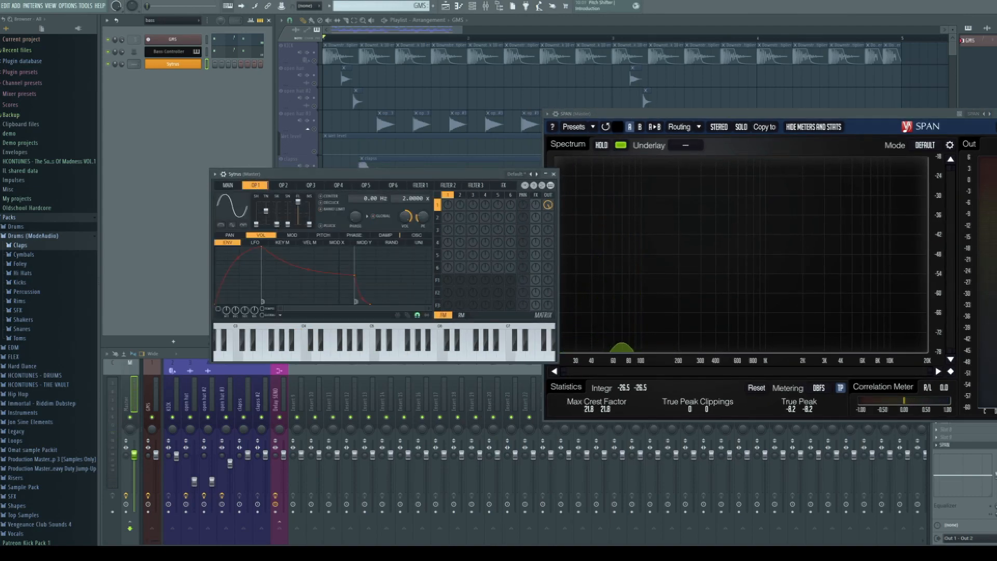
key(s)
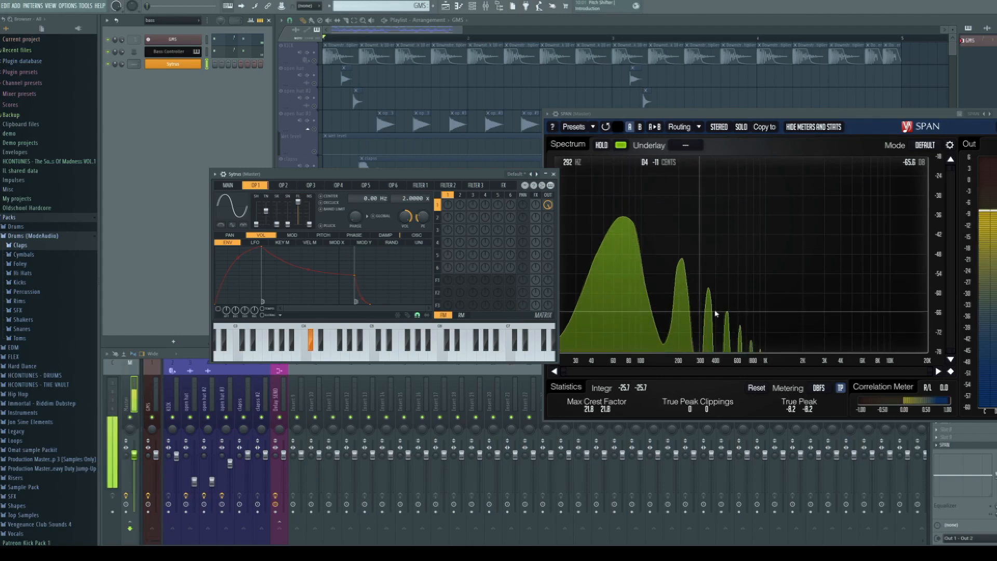
key(z)
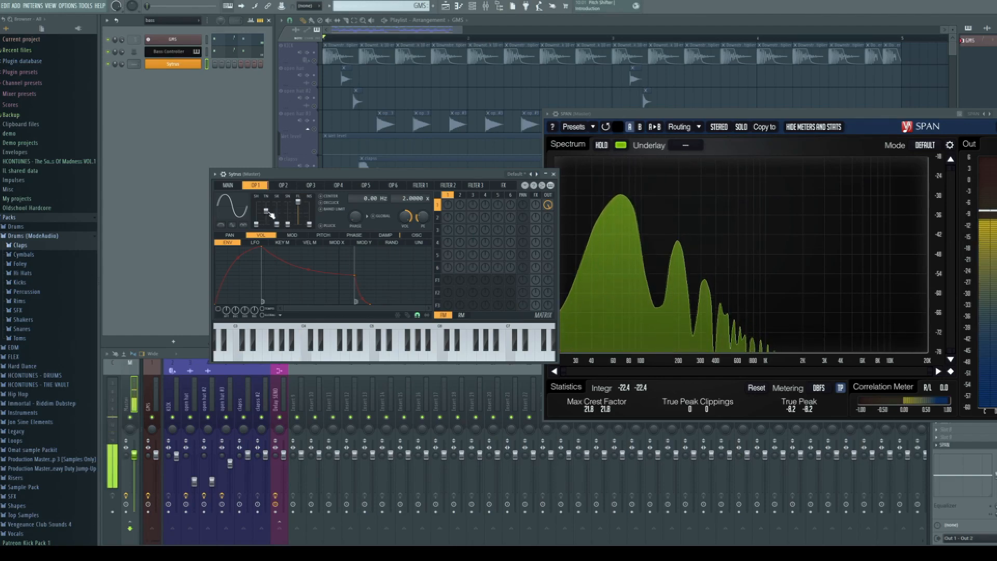
key(z)
click(228, 185)
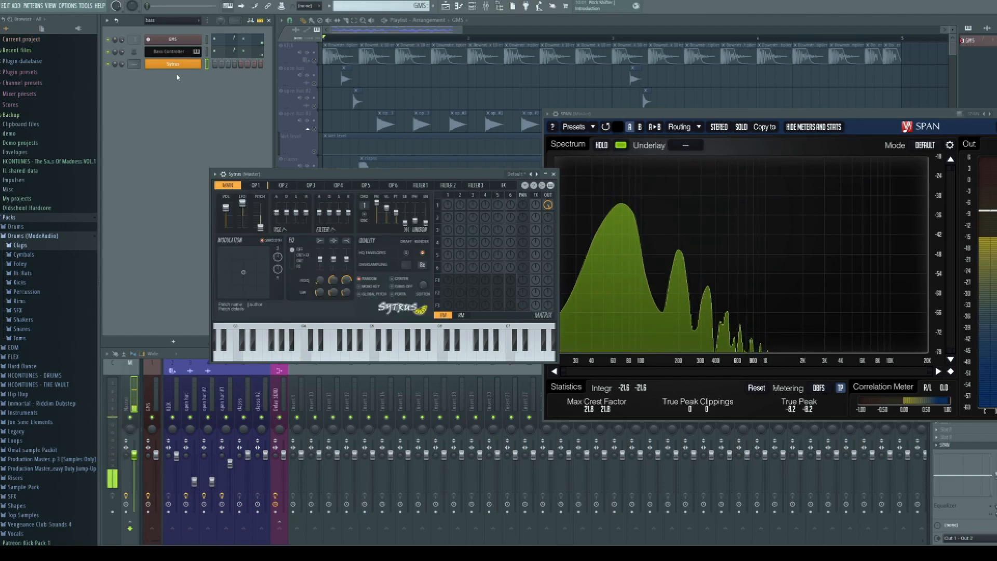
Copy the GMS channel's notes and move the Sytrus channel directly below GMS
right_click(182, 43)
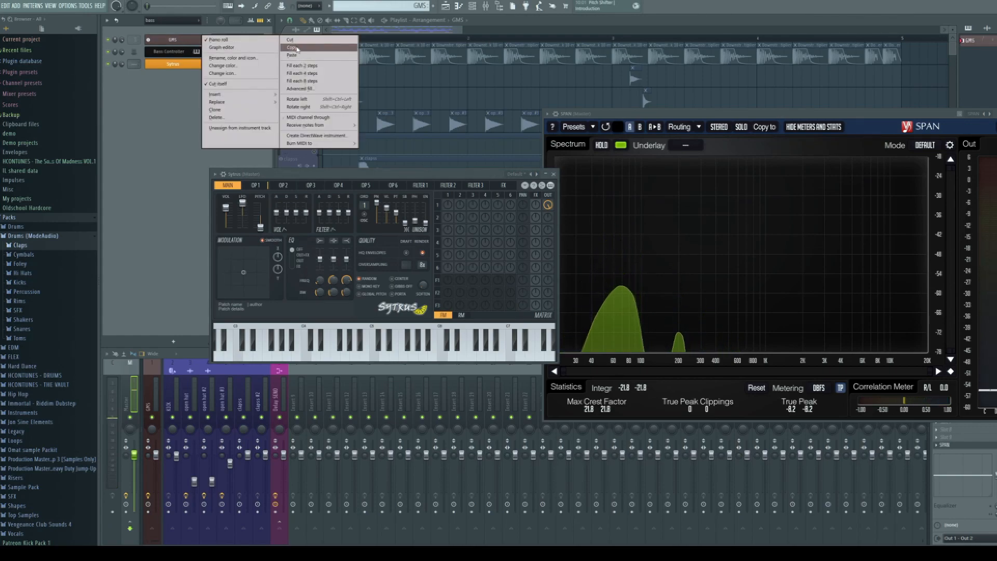
click(171, 64)
key(alt+Up)
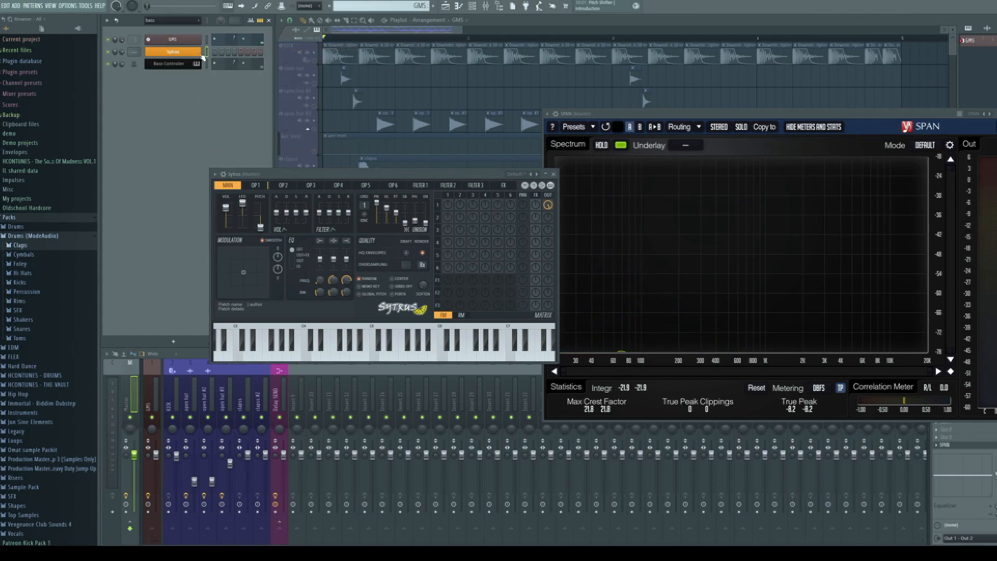
Rename the Sytrus channel to Sub bass and show its copied notes in the piano roll
right_click(202, 49)
click(232, 69)
text(S)
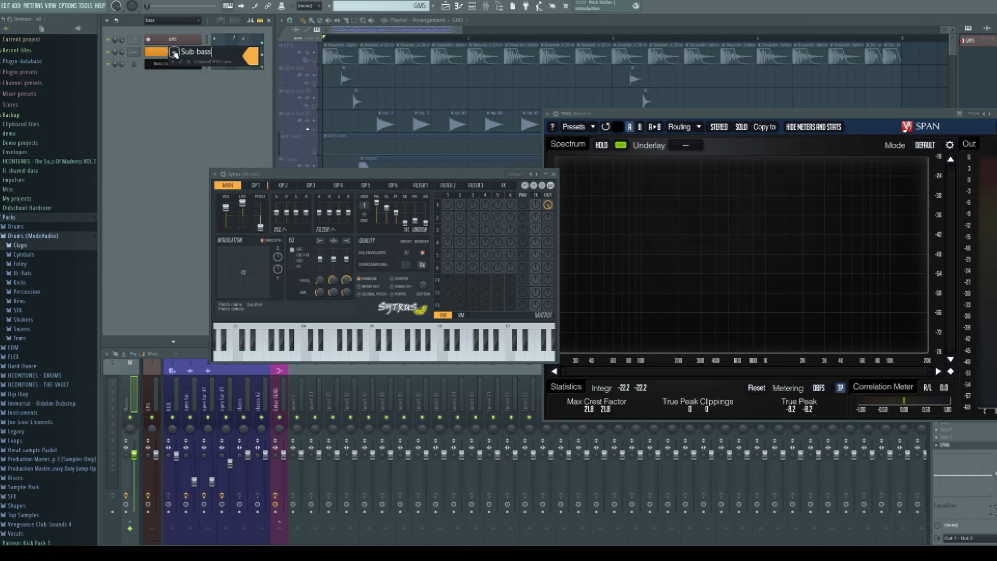
text(ub bass)
key(Return)
drag(706, 113, 660, 57)
click(445, 192)
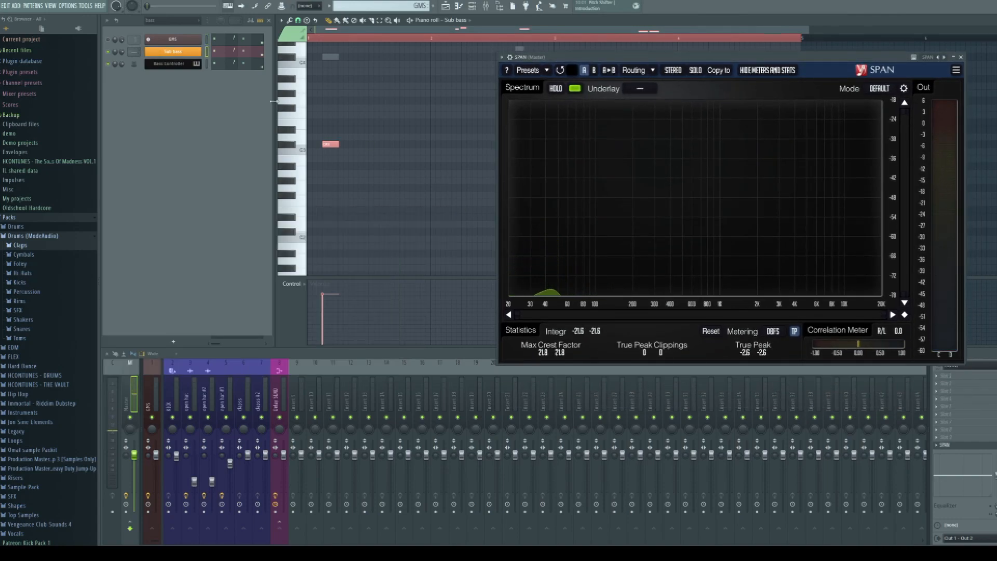
Route the Sub bass channel to the free mixer track 9
click(171, 52)
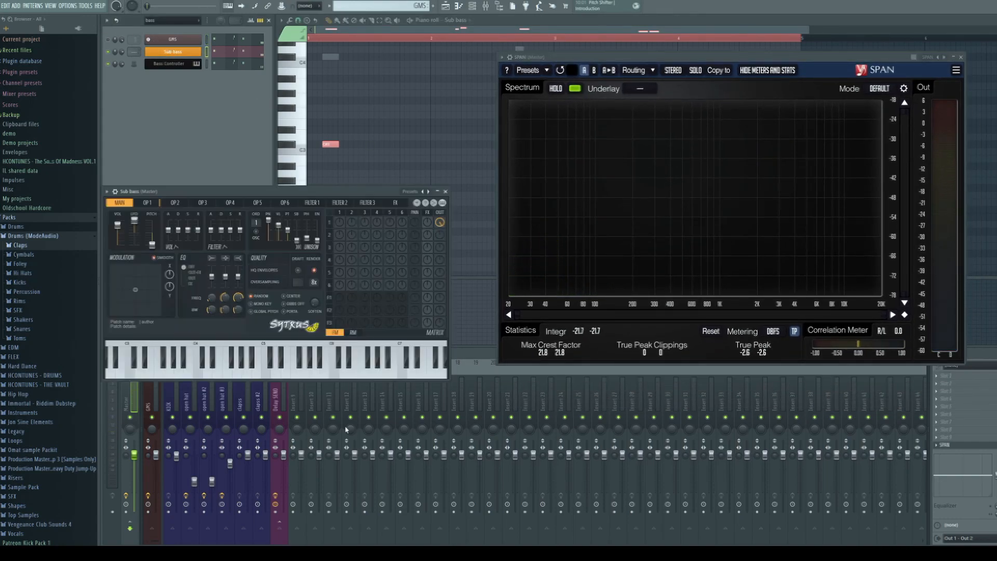
right_click(294, 401)
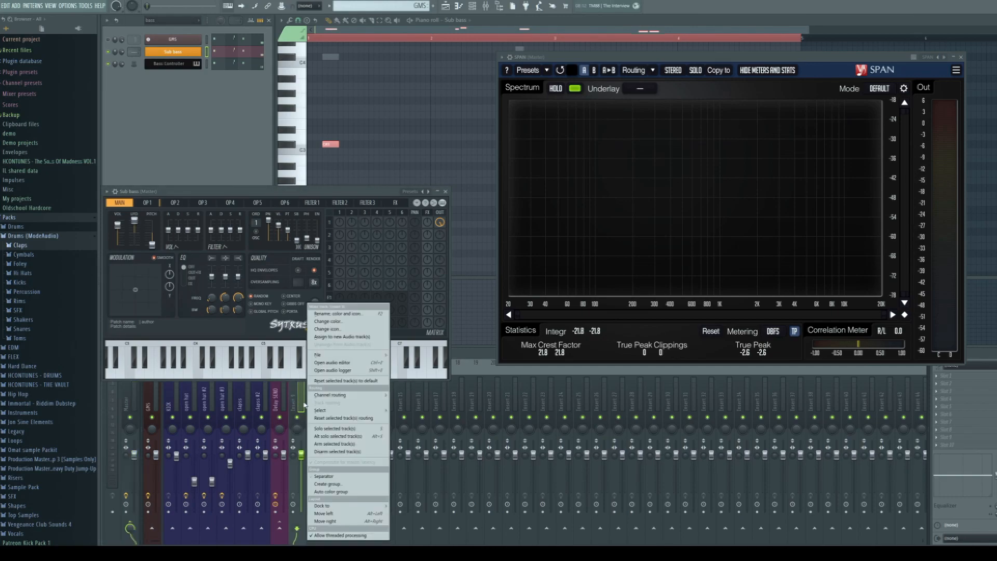
mouse_move(372, 400)
click(424, 395)
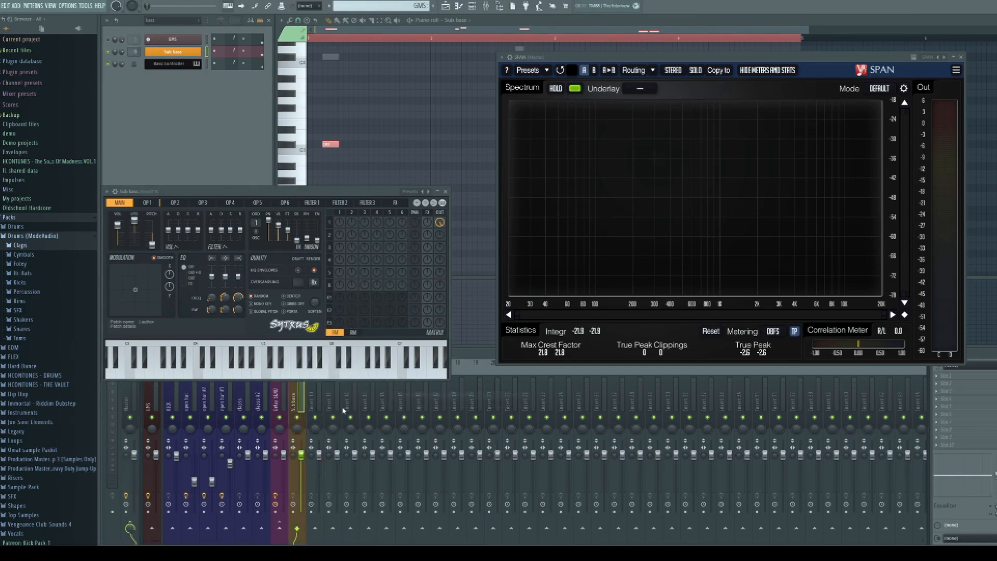
Add Fruity parametric EQ 2 after Fruity Blood Overdrive on the GMS mixer track
click(151, 404)
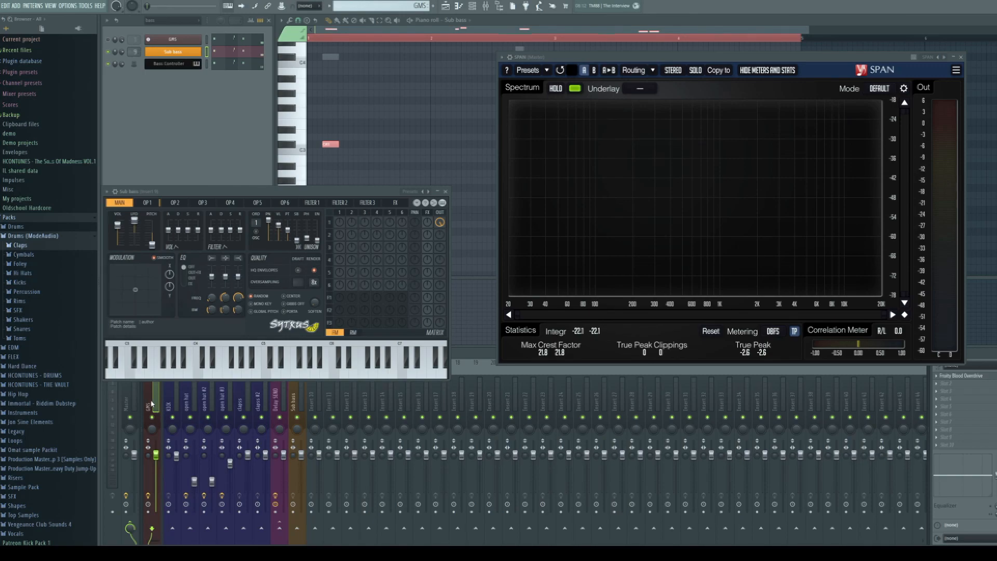
click(954, 390)
click(839, 190)
Turn EQ band 1 into a high-pass filter and adjust its cutoff by ear to remove the GMS low end
right_click(160, 142)
mouse_move(172, 164)
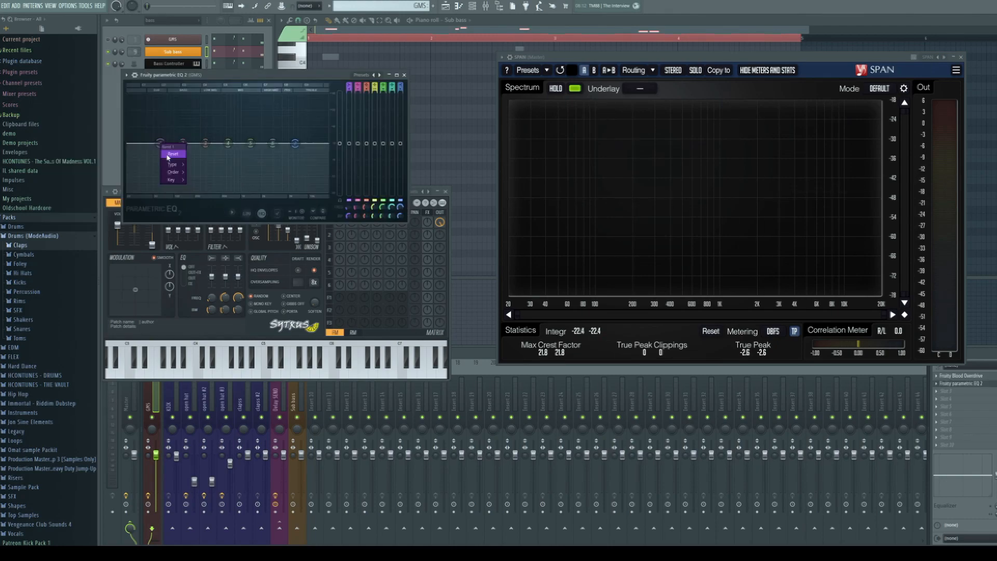
click(194, 188)
right_click(160, 142)
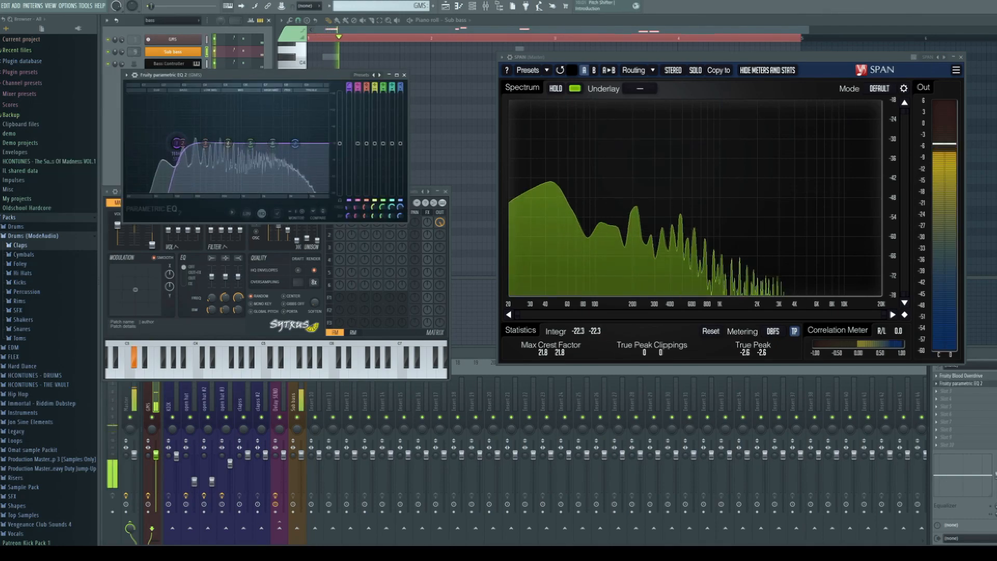
drag(160, 143, 170, 143)
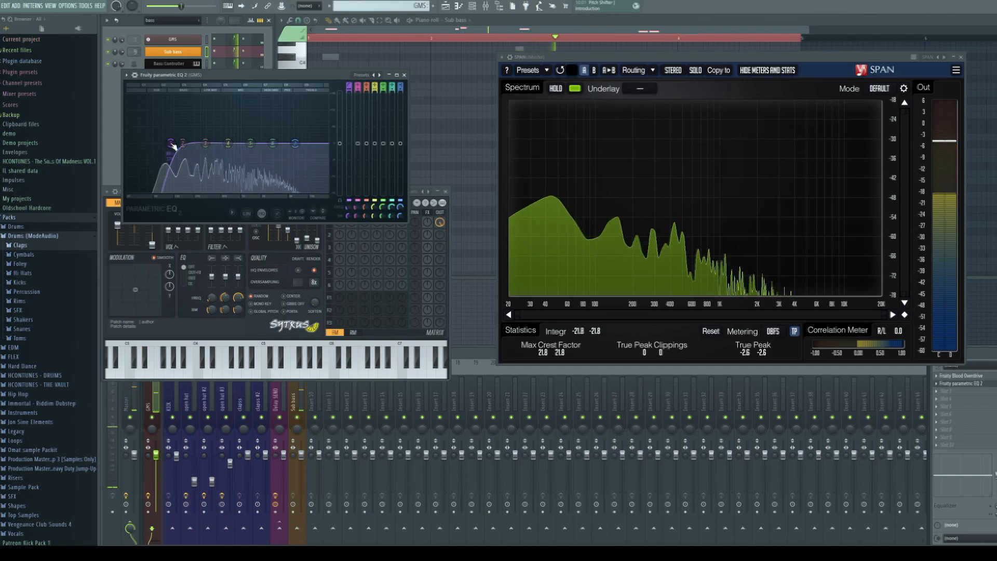
key(space)
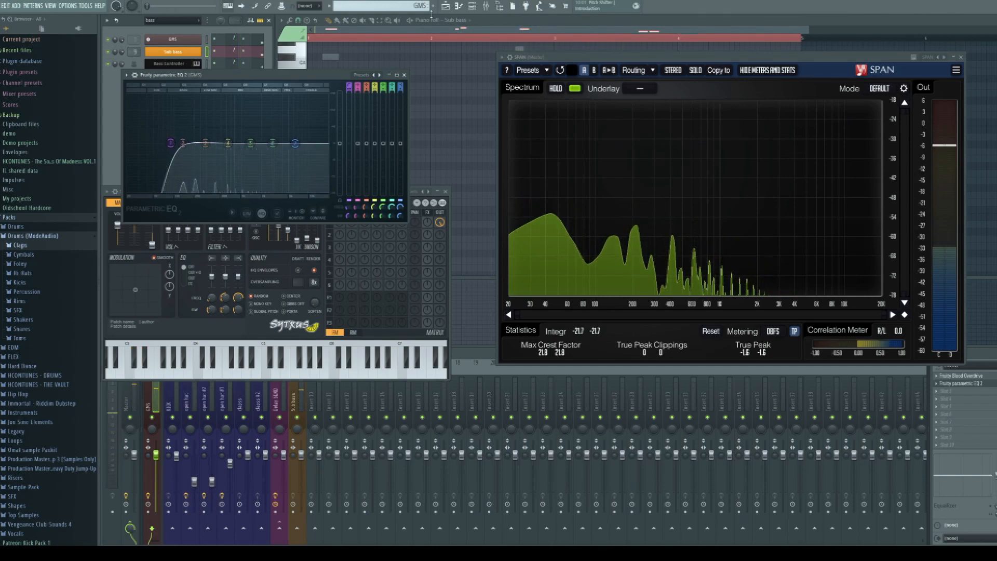
Unmute the drum tracks in the playlist and play the arrangement with both bass layers
click(446, 6)
click(314, 61)
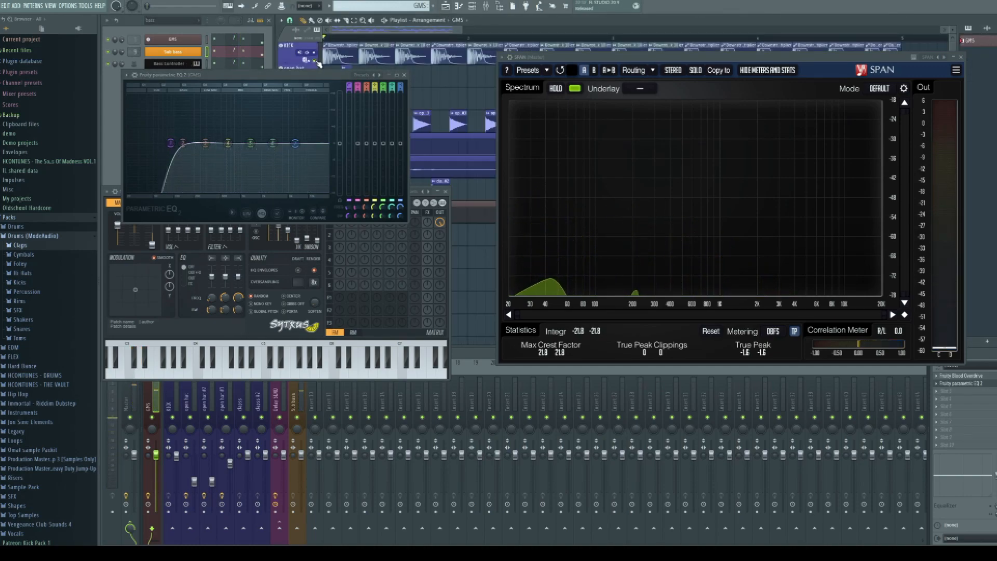
scroll(315, 62, down, 1)
scroll(302, 45, up, 1)
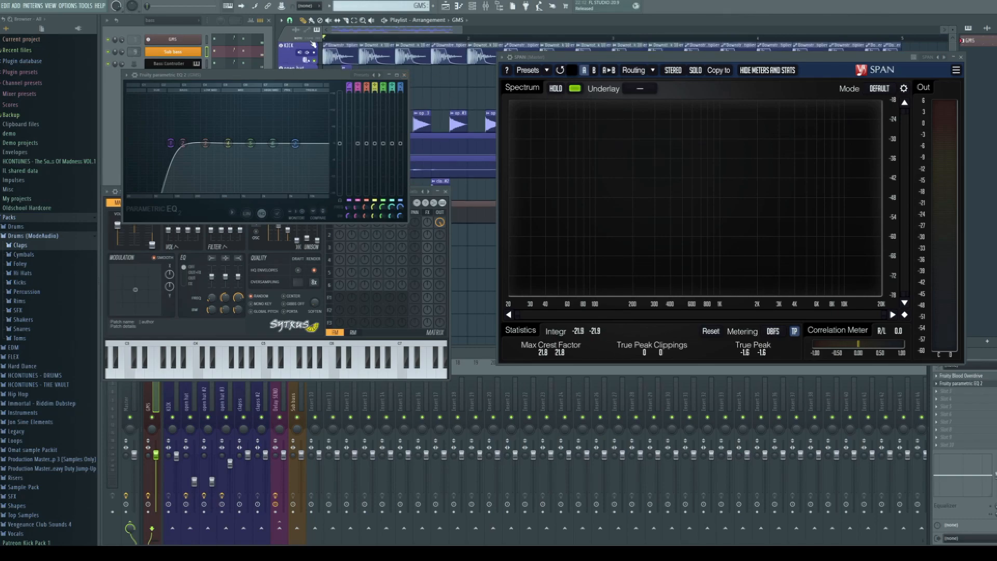
key(space)
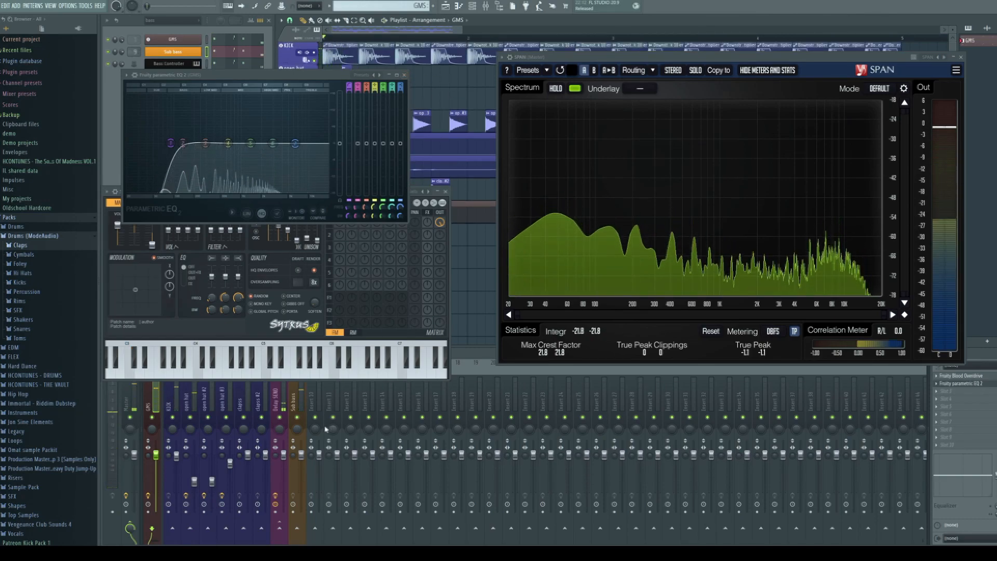
key(space)
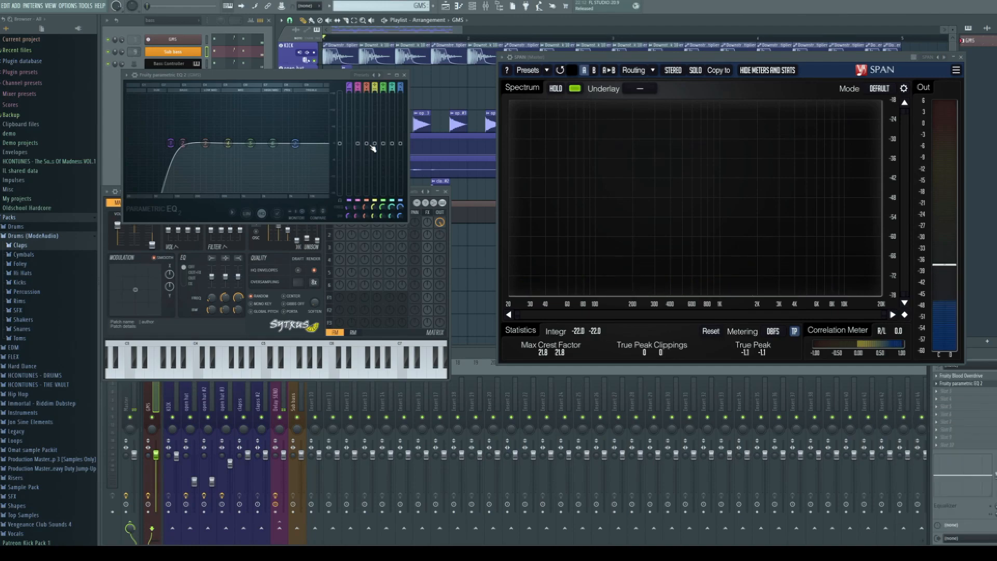
Close the open plugin windows and insert an empty playlist track above the KICK track
click(404, 74)
drag(192, 191, 224, 142)
key(Escape)
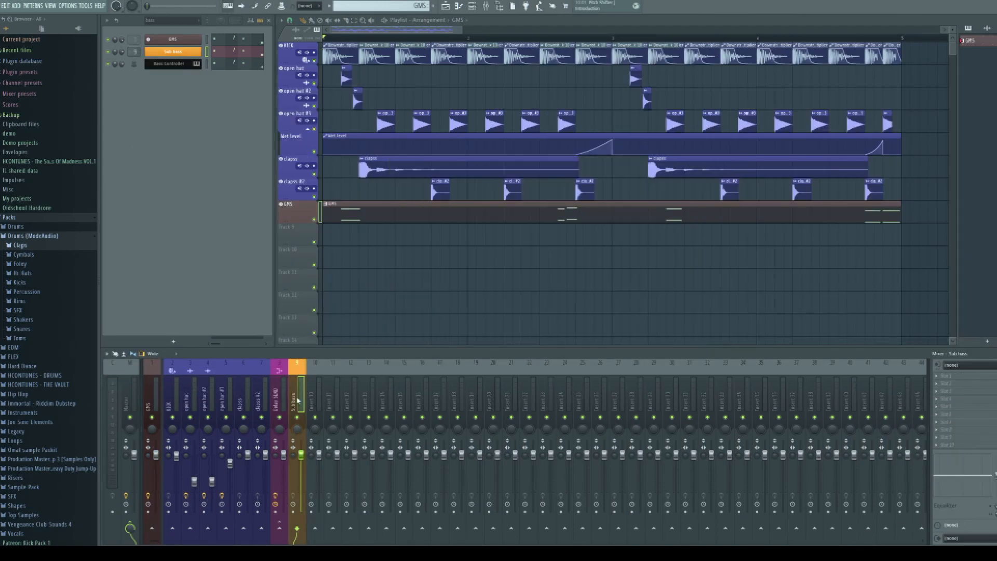
right_click(289, 51)
key(i)
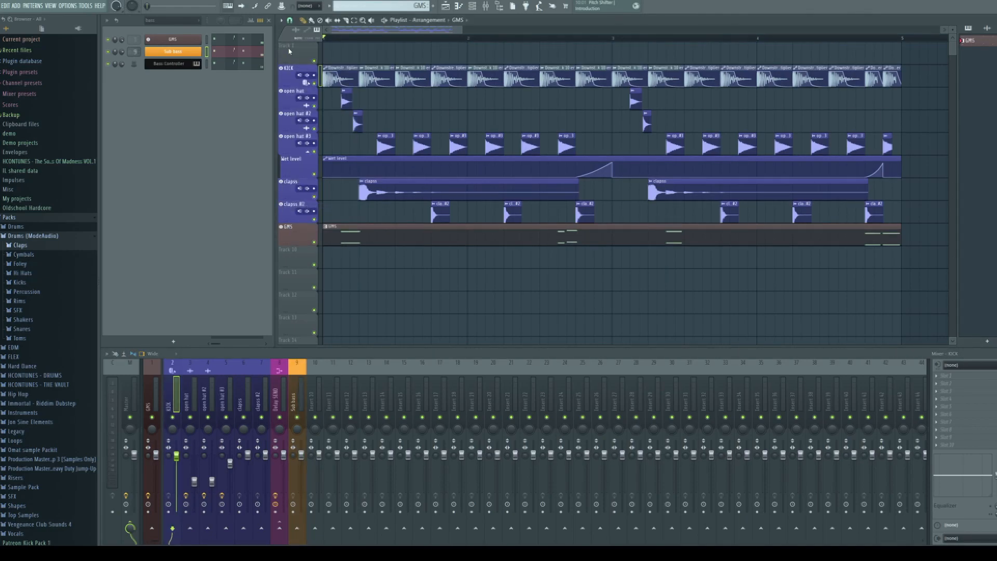
Make the empty top track an instrument track using Fruity Envelope Controller
right_click(289, 51)
mouse_move(317, 96)
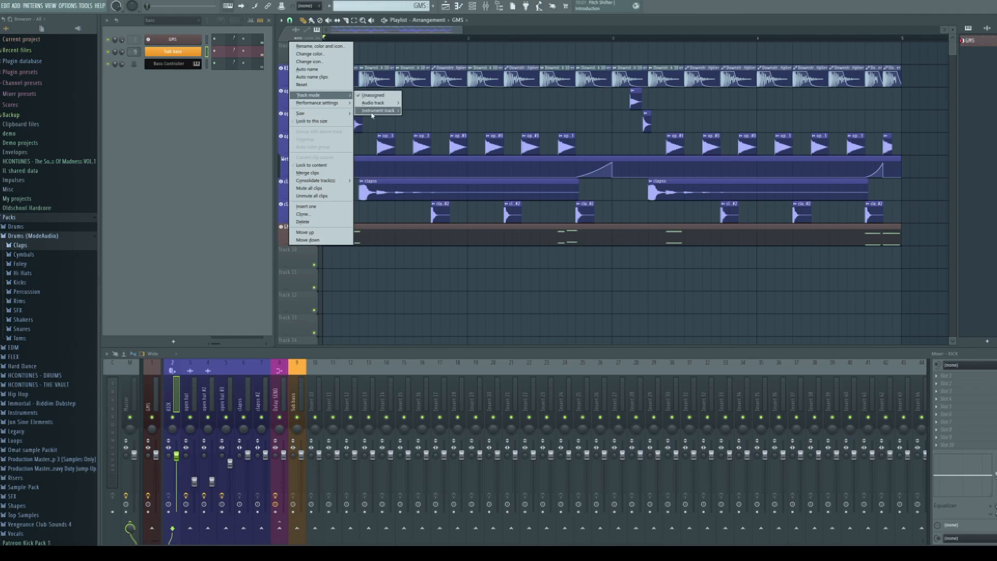
mouse_move(378, 110)
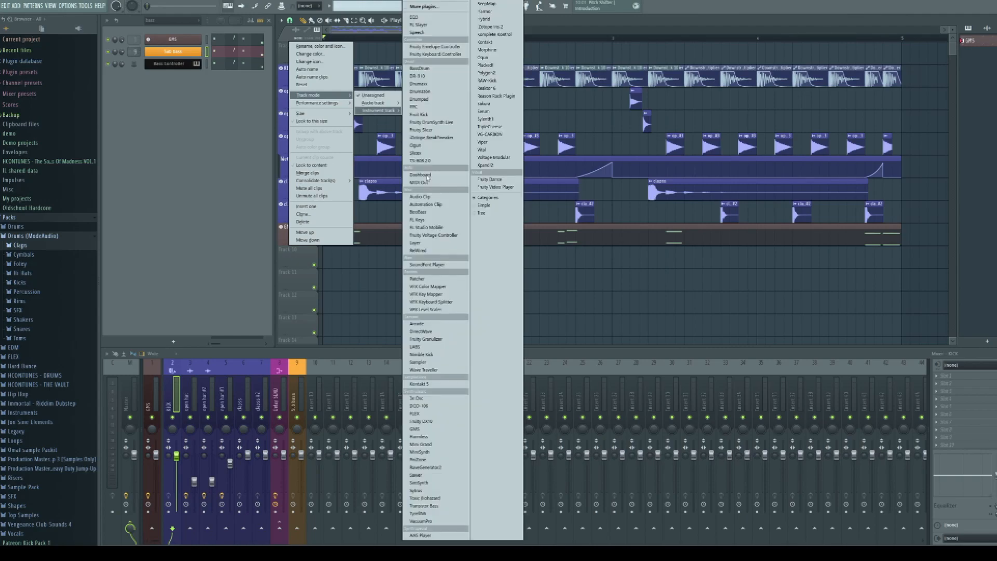
click(435, 47)
drag(229, 86, 634, 198)
Enable tempo sync and snapping for the envelope, and shape a curve that starts flat and rises steeply to maximum
click(509, 333)
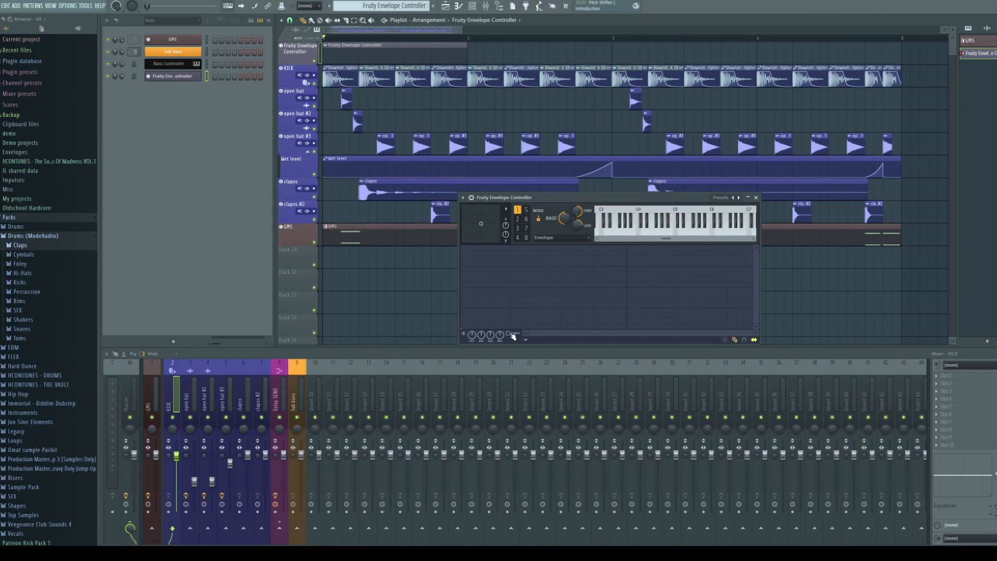
click(744, 340)
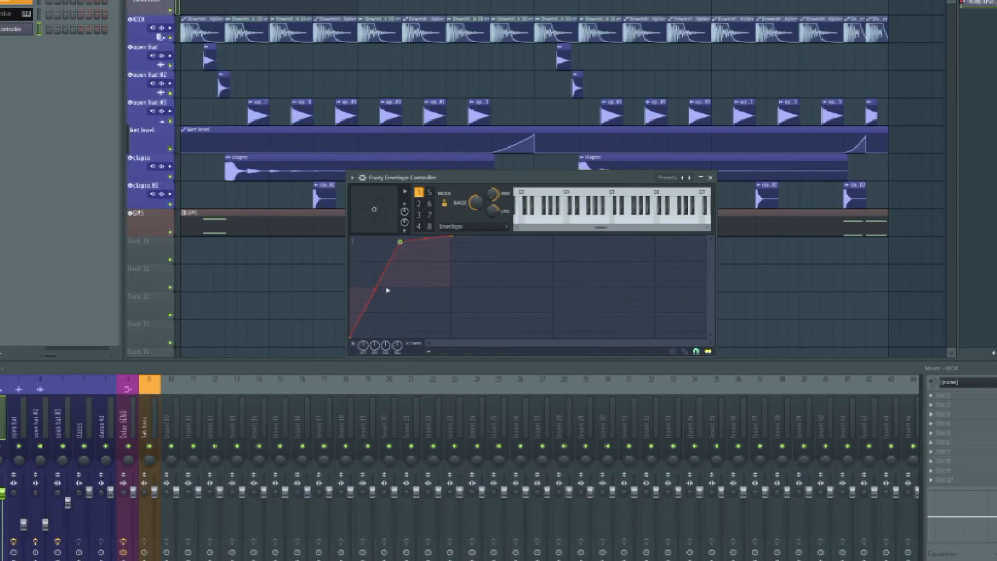
drag(482, 291, 498, 264)
scroll(375, 284, up, 7)
drag(426, 177, 421, 161)
scroll(445, 322, up, 1)
right_click(443, 318)
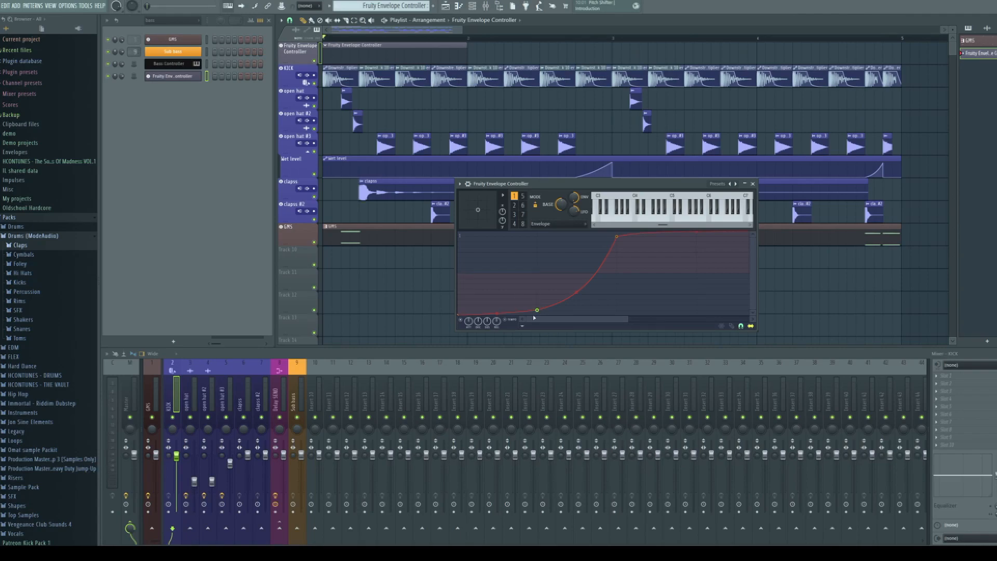
scroll(505, 289, down, 3)
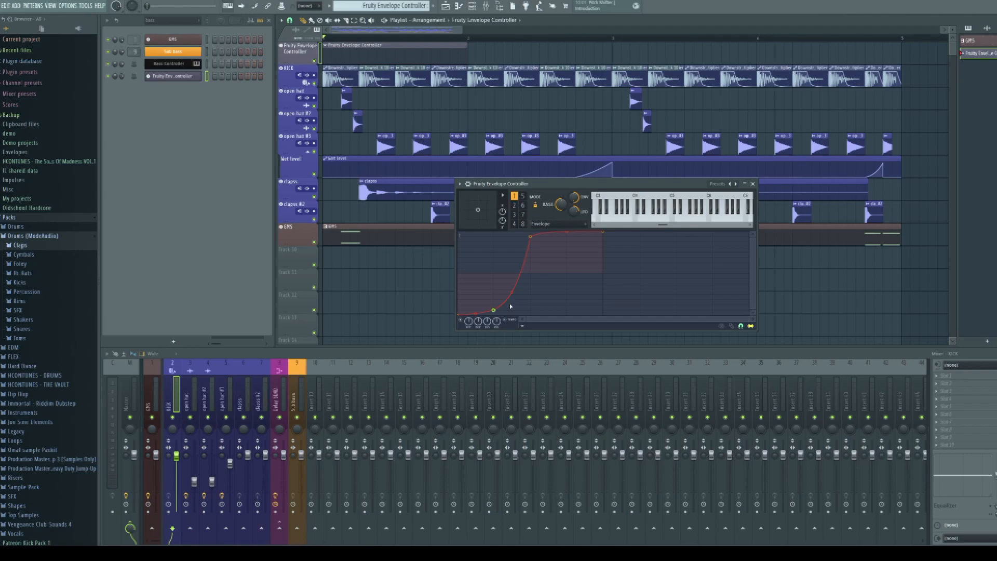
drag(511, 293, 511, 285)
drag(537, 186, 556, 196)
Enter consecutive one-beat C5 notes filling the first bar of the Fruity Envelope Controller pattern
double_click(357, 52)
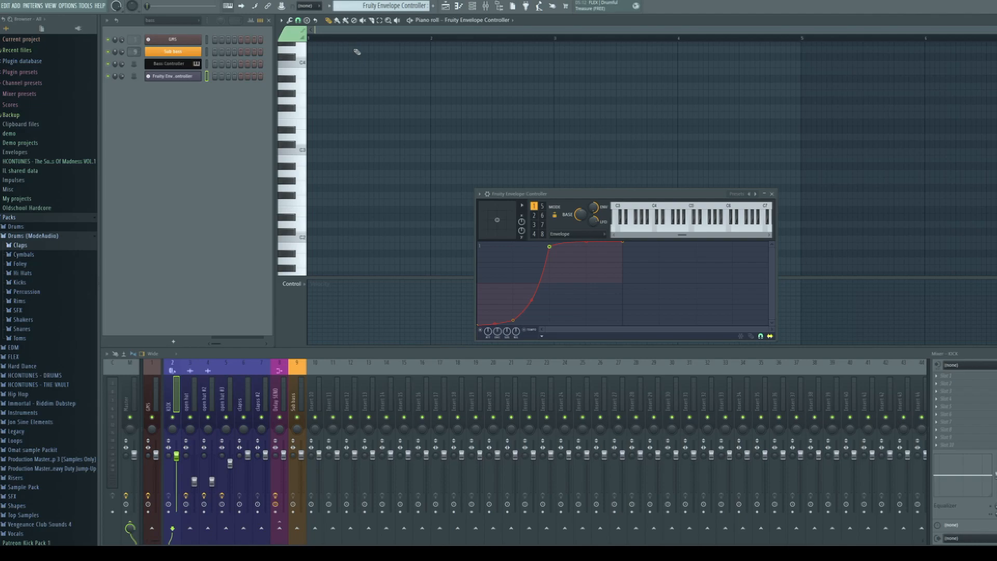
click(314, 150)
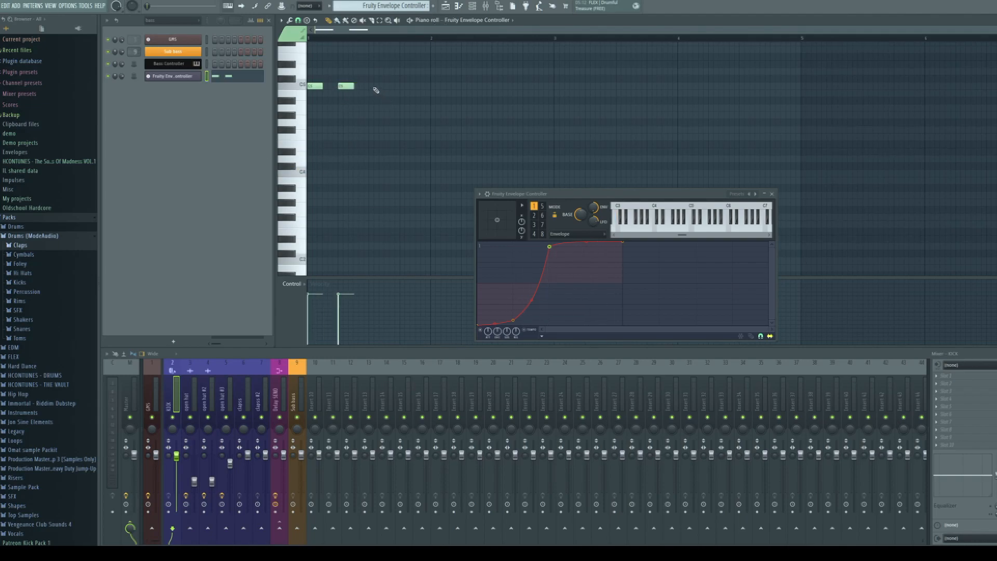
click(374, 88)
click(402, 88)
key(ctrl+a)
scroll(329, 89, up, 2)
drag(324, 87, 402, 86)
scroll(517, 40, up, 5)
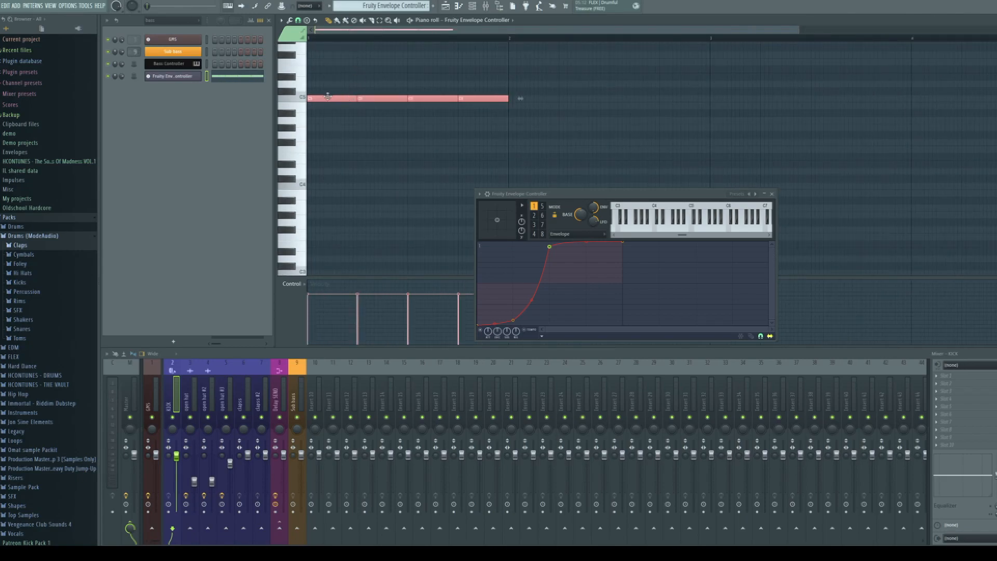
Duplicate the one-beat notes so that they fill four bars of the envelope pattern
drag(328, 97, 528, 95)
key(ctrl+a)
drag(337, 99, 740, 99)
scroll(565, 33, down, 2)
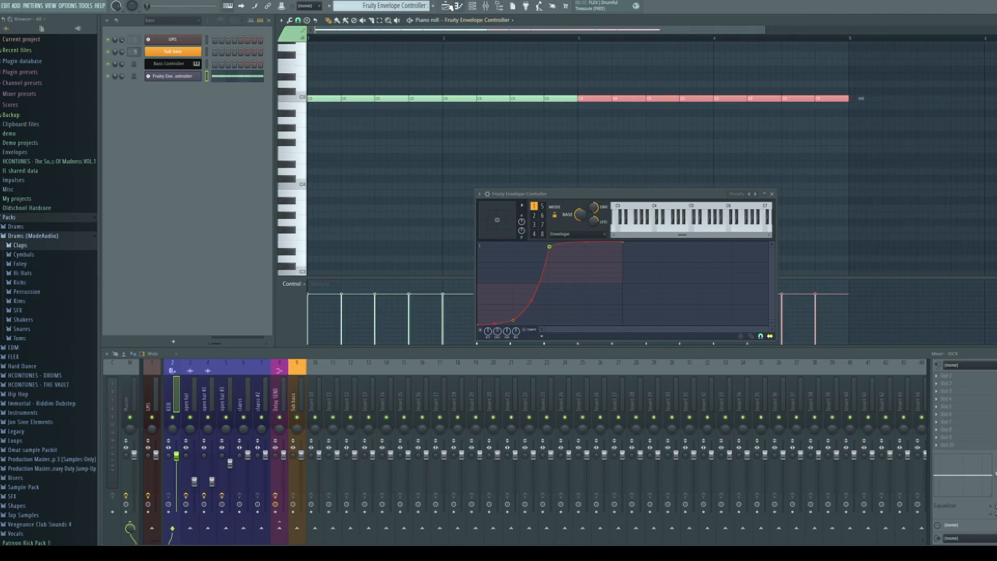
Return to the playlist and play the arrangement to check how the pattern triggers the envelope
click(450, 7)
scroll(481, 62, down, 1)
key(space)
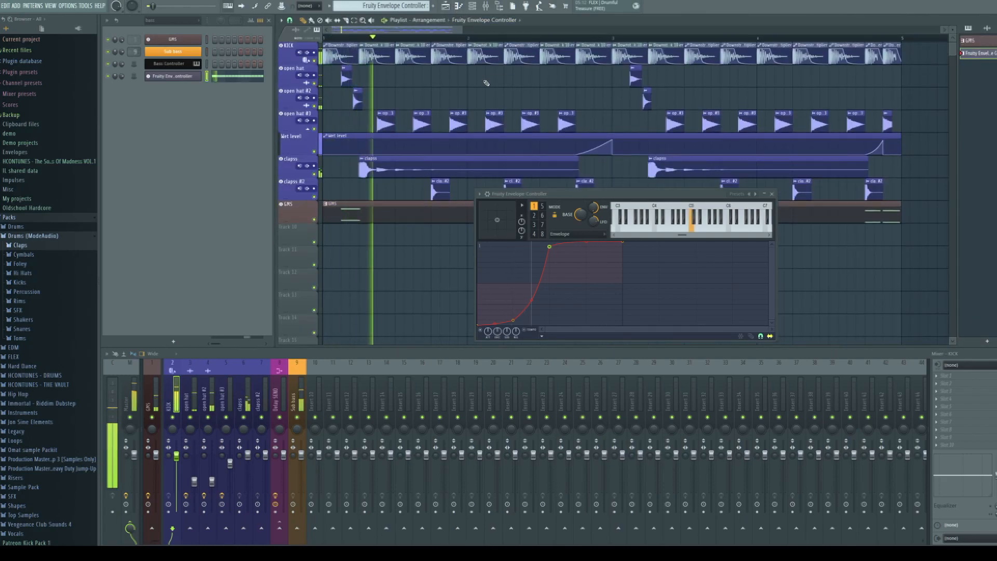
scroll(497, 103, up, 1)
key(space)
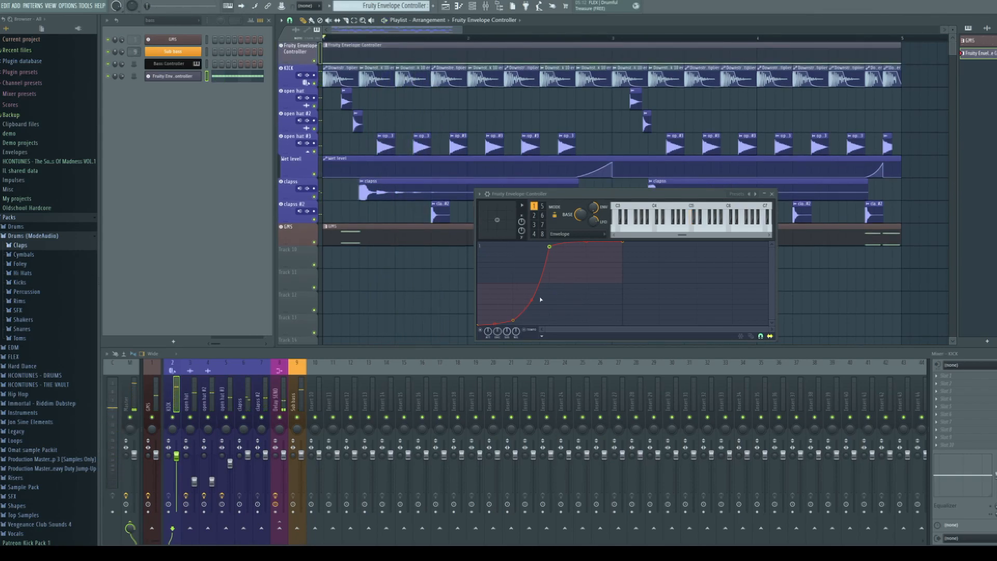
Add Fruity Balance to the last effect slot of the Sub bass mixer track
click(302, 407)
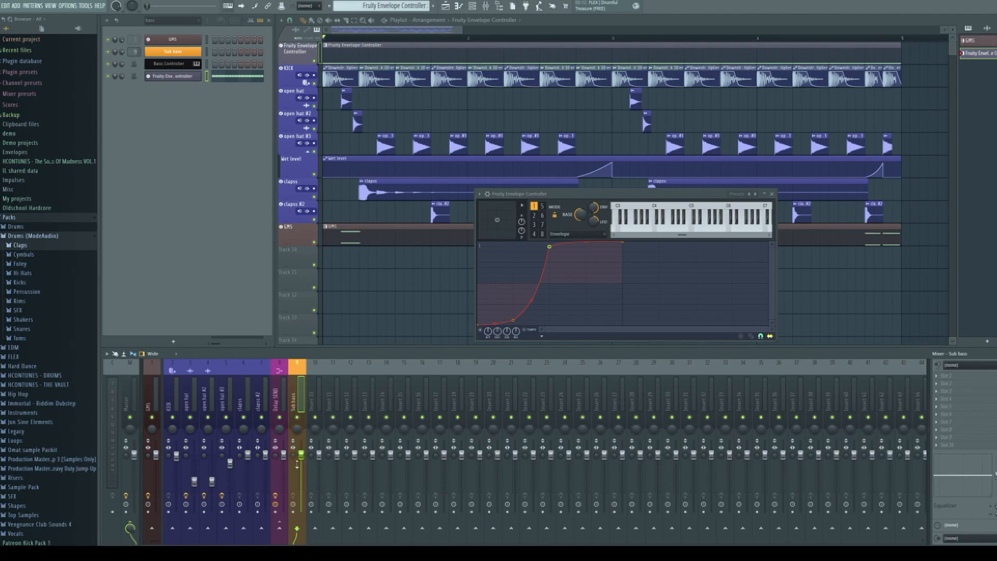
click(985, 448)
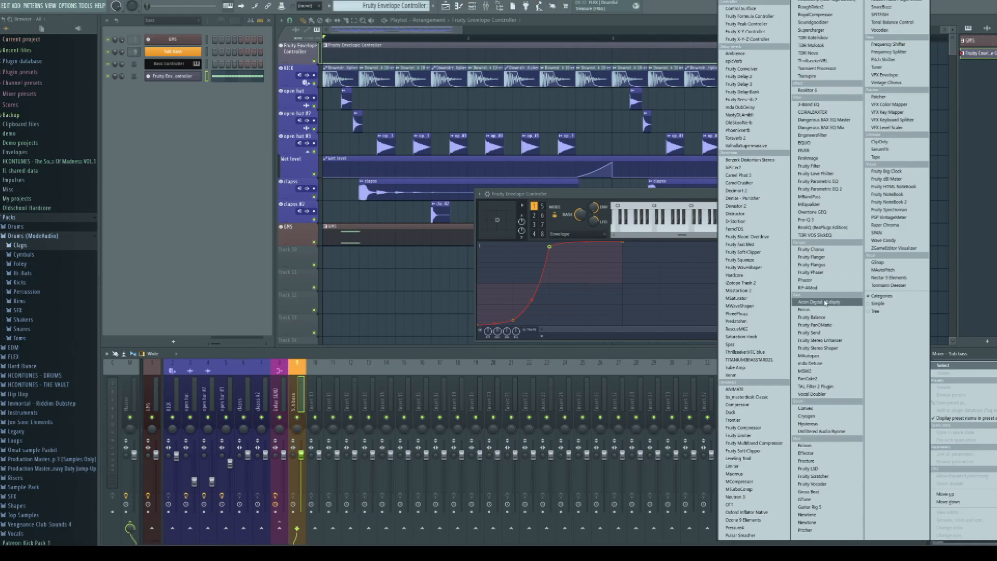
click(817, 317)
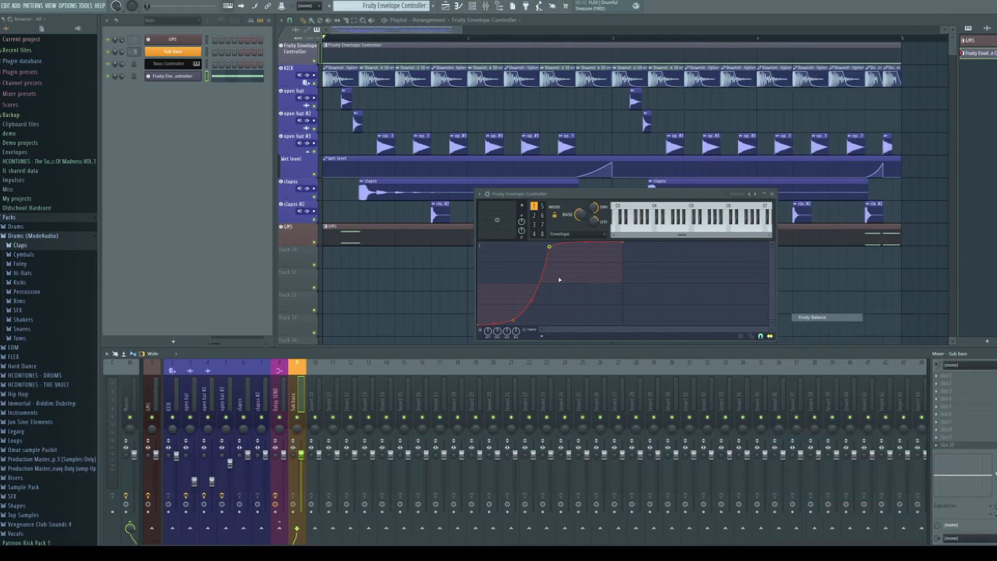
Link the Sub bass Fruity Balance volume to Fruity Envelope Controller - Articulator 1 and play the arrangement
right_click(116, 112)
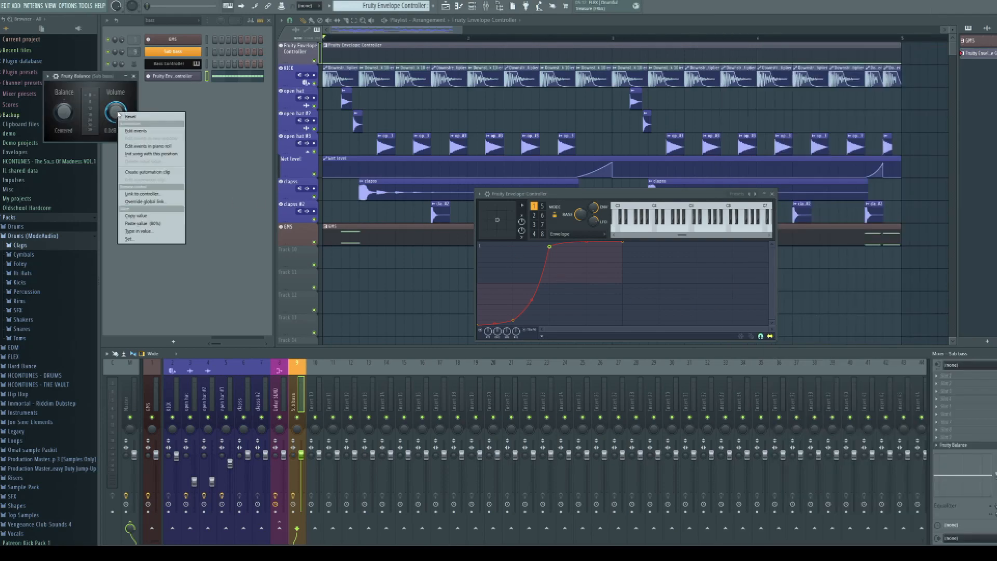
click(148, 195)
click(488, 257)
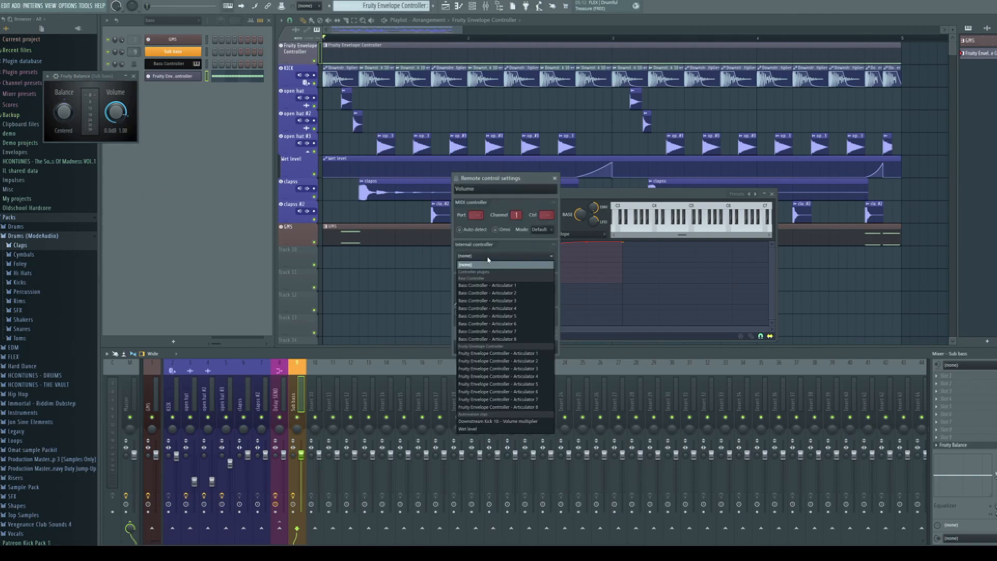
click(534, 356)
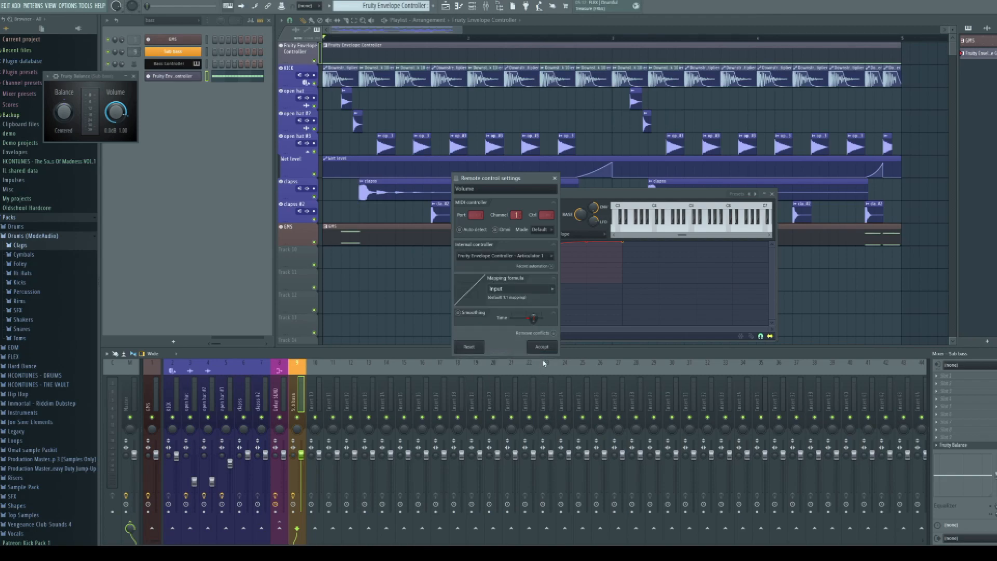
click(548, 347)
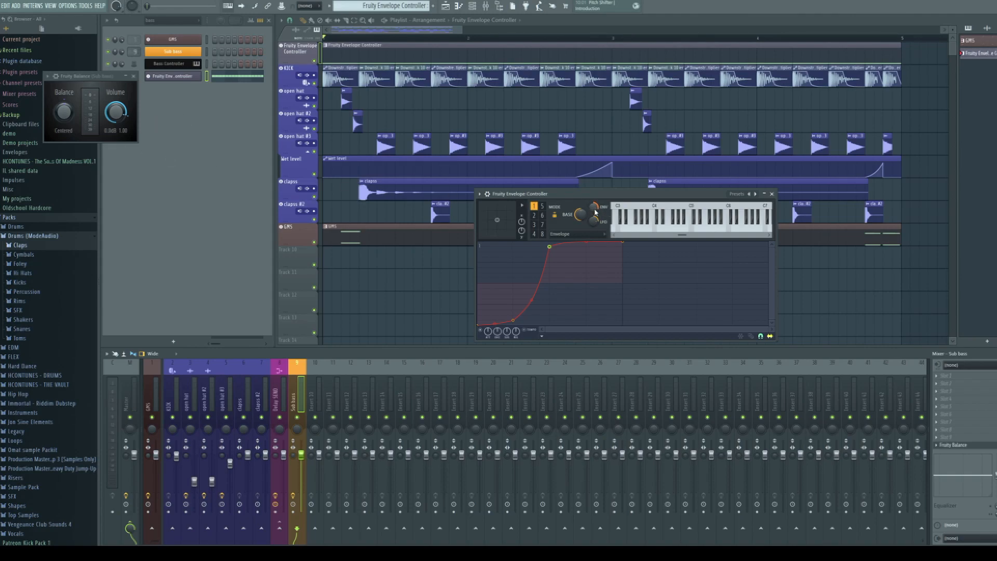
key(space)
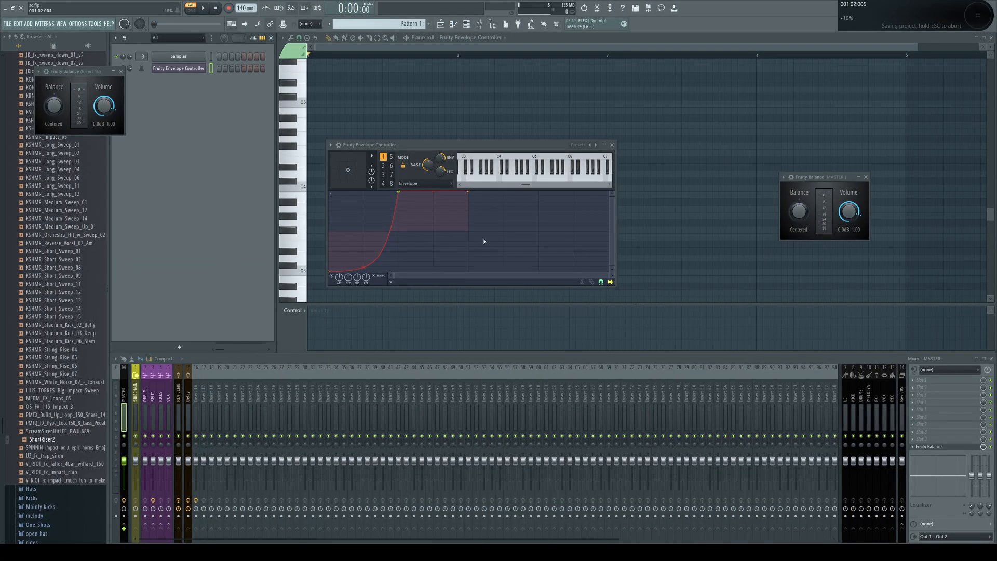
In the demo project, trigger the envelope with repeated test notes and watch the master Fruity Balance volume respond
key(u)
key(u)
key(u)
key(u)
key(u)
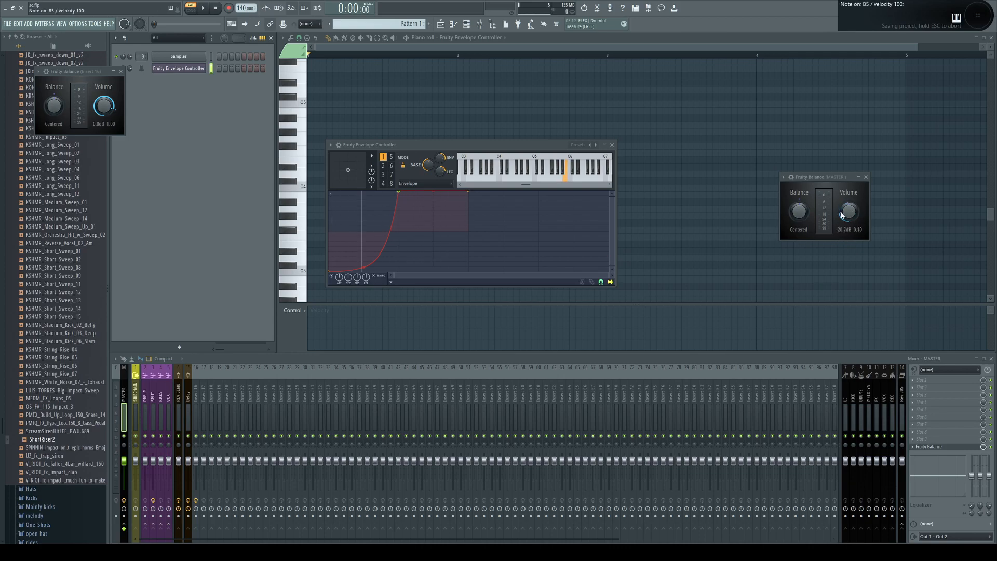
key(u)
key(u)
key(u)
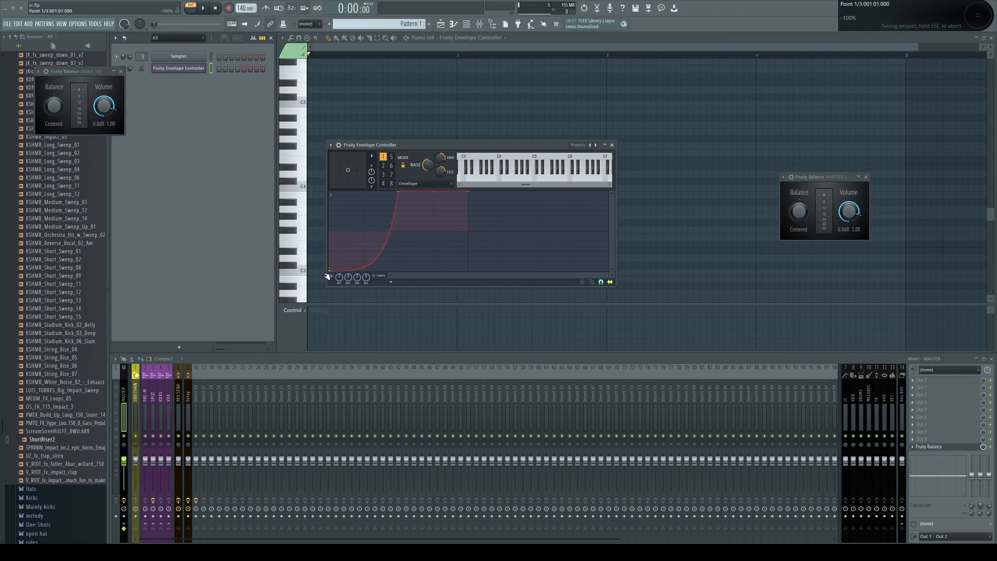
key(u)
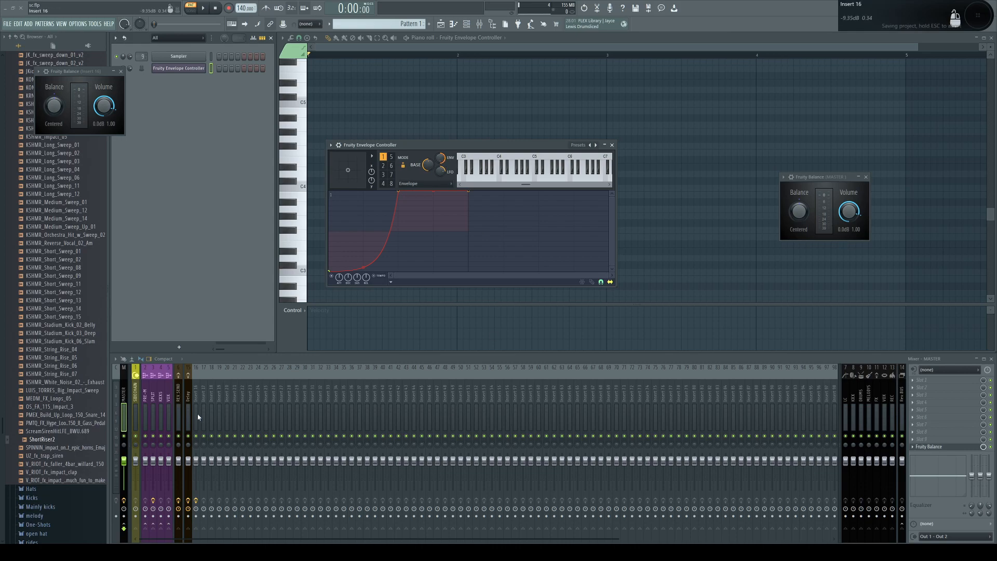
Add Fruity X-Y Controller to slot 1 of mixer Insert 16 and place its window beside the envelope controller
click(197, 396)
click(929, 379)
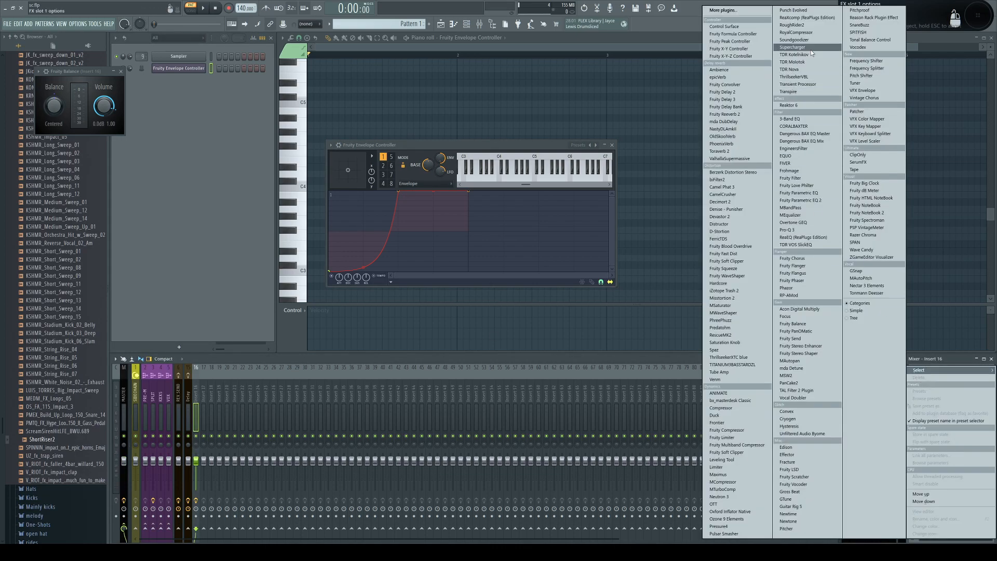
click(729, 49)
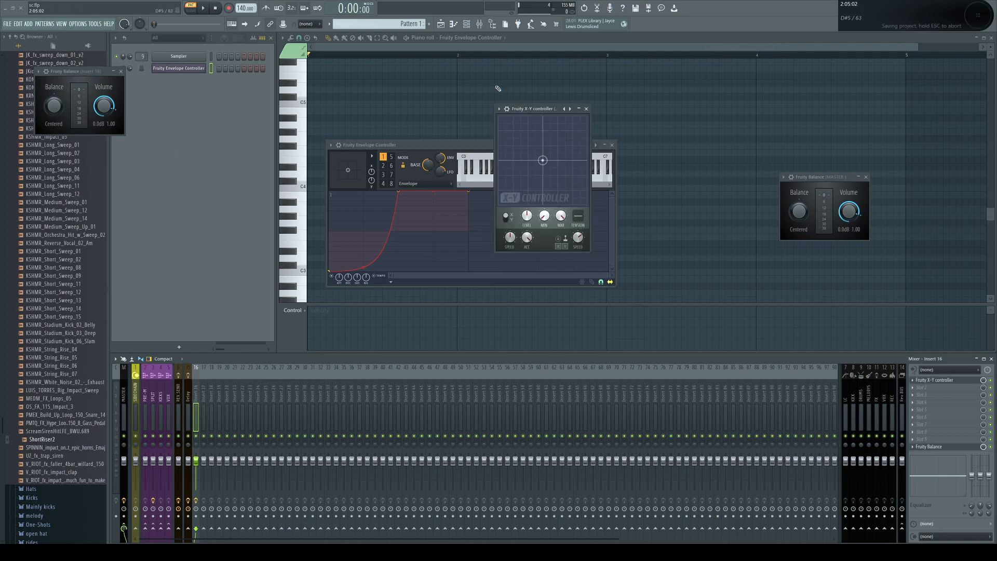
drag(535, 109, 660, 146)
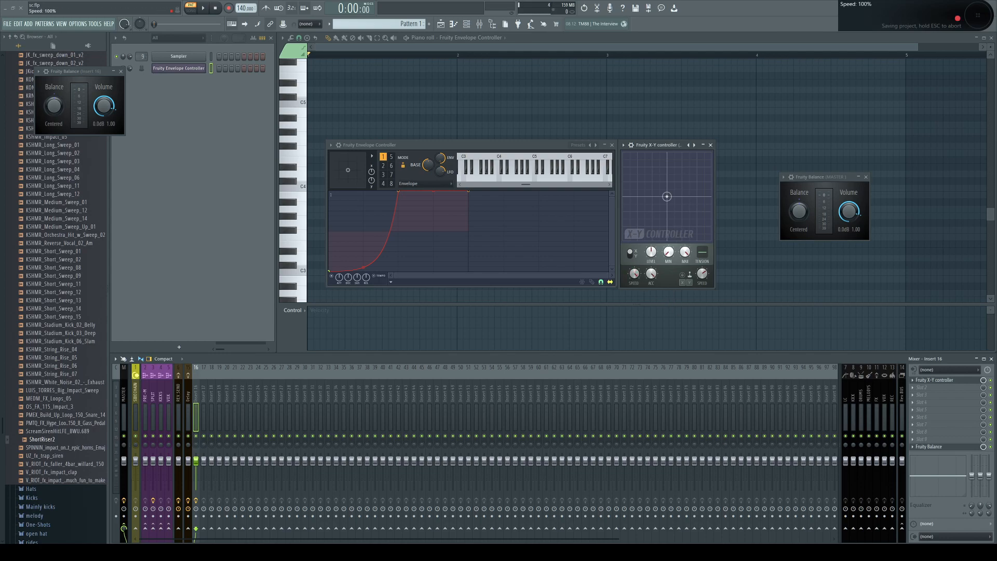
Try out different speed and X level settings on the Fruity X-Y Controller
drag(634, 273, 634, 287)
drag(651, 252, 650, 232)
drag(635, 274, 634, 236)
alt+click(651, 252)
Link the X-Y controller's X level to Fruity Envelope Controller - Articulator 1
right_click(651, 253)
click(675, 329)
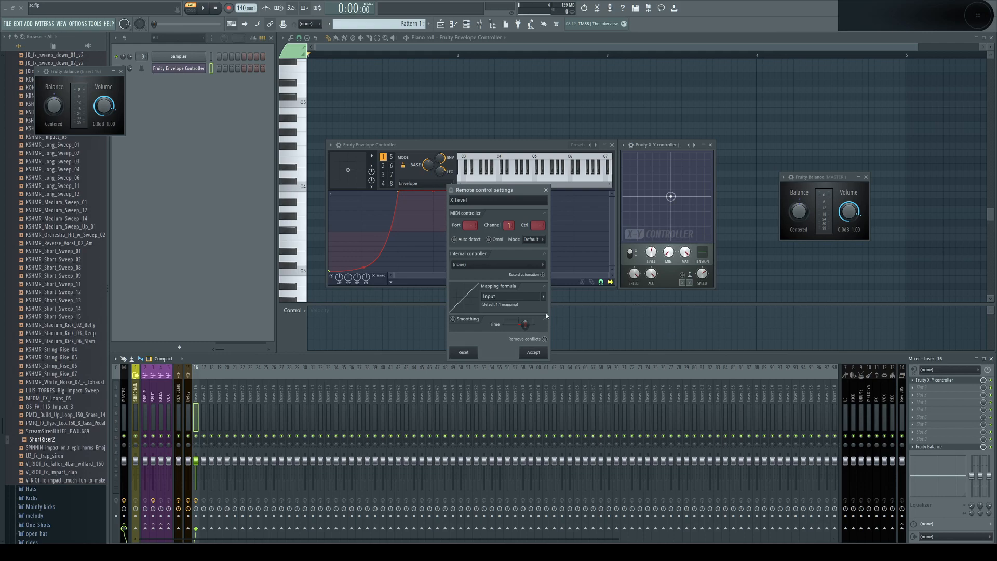
click(479, 265)
click(510, 294)
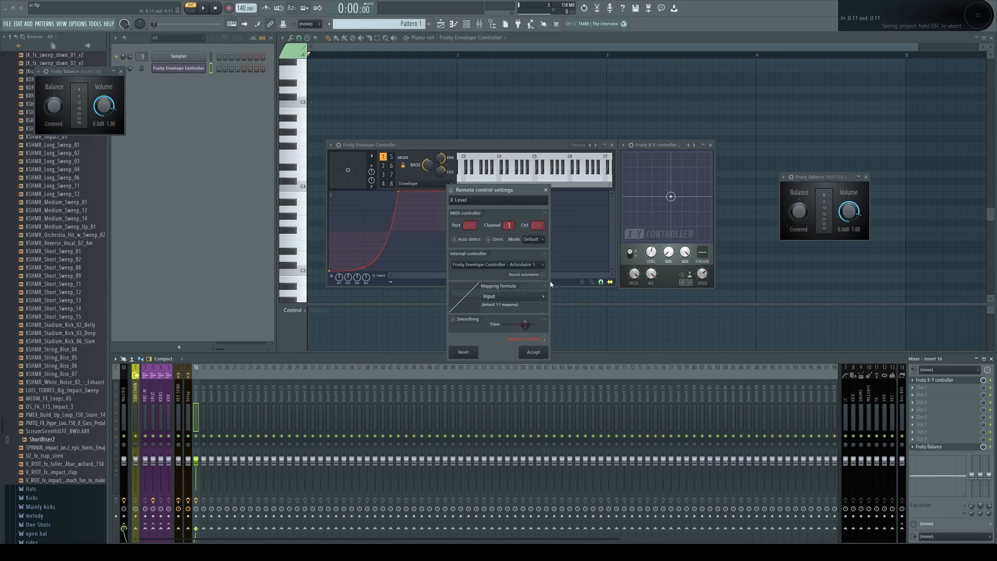
click(538, 353)
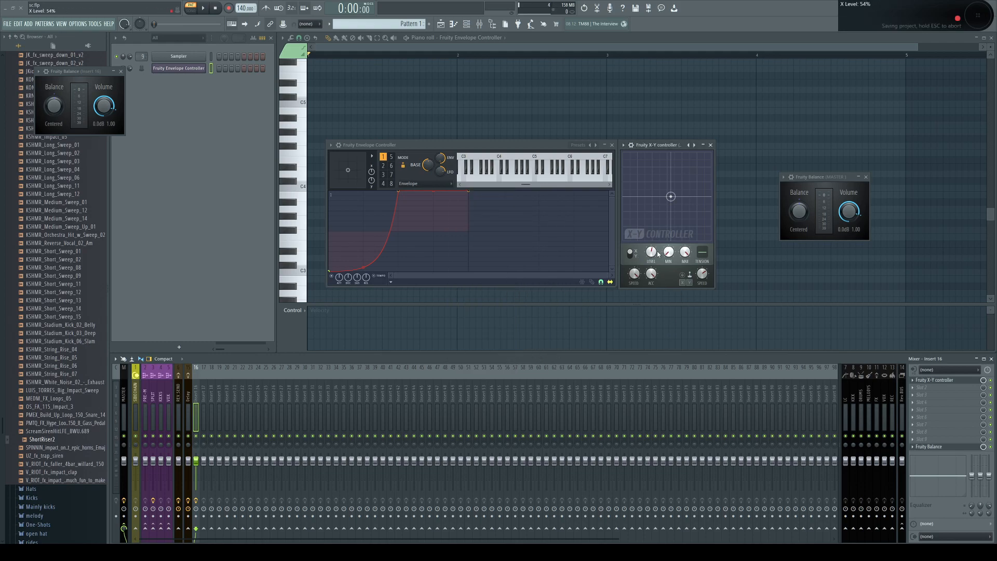
Trigger the envelope with test notes to check the X-Y controller's movement, and save the project
click(509, 147)
key(q)
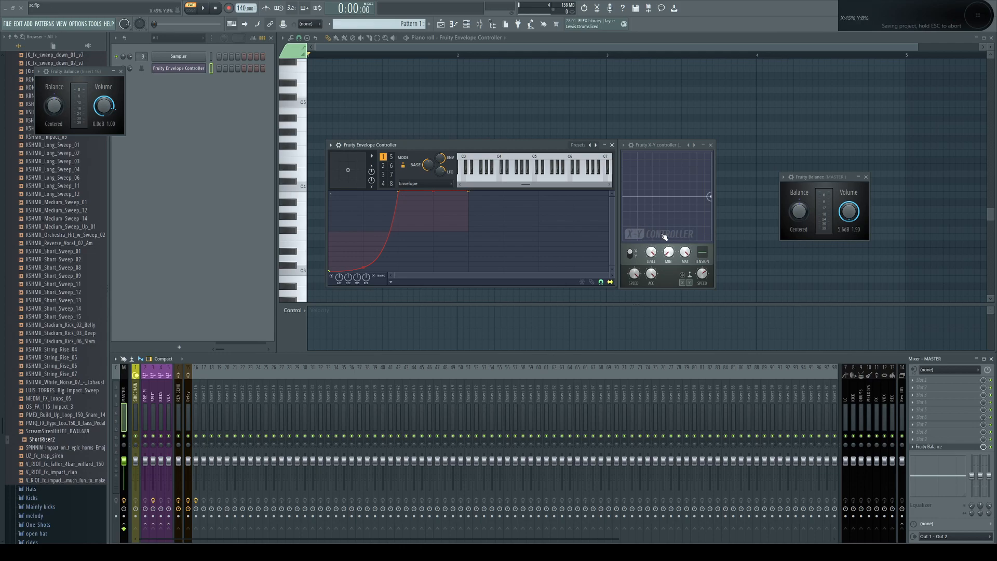
key(m)
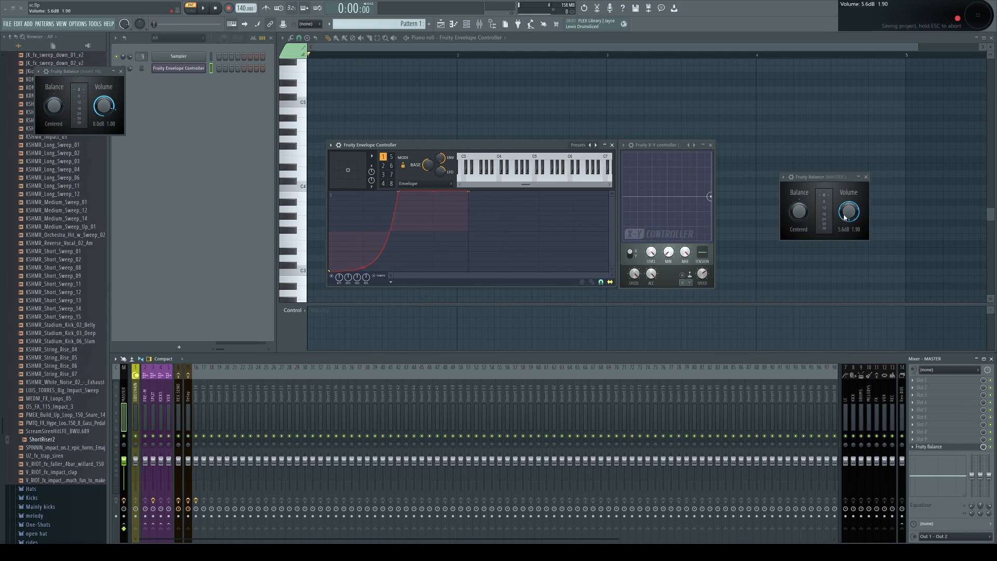
click(674, 282)
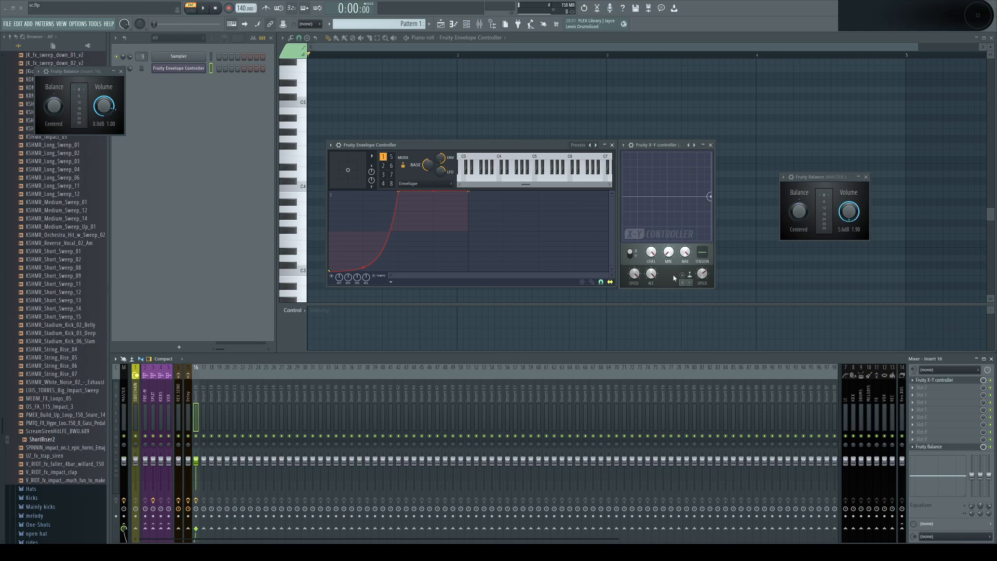
key(ctrl+s)
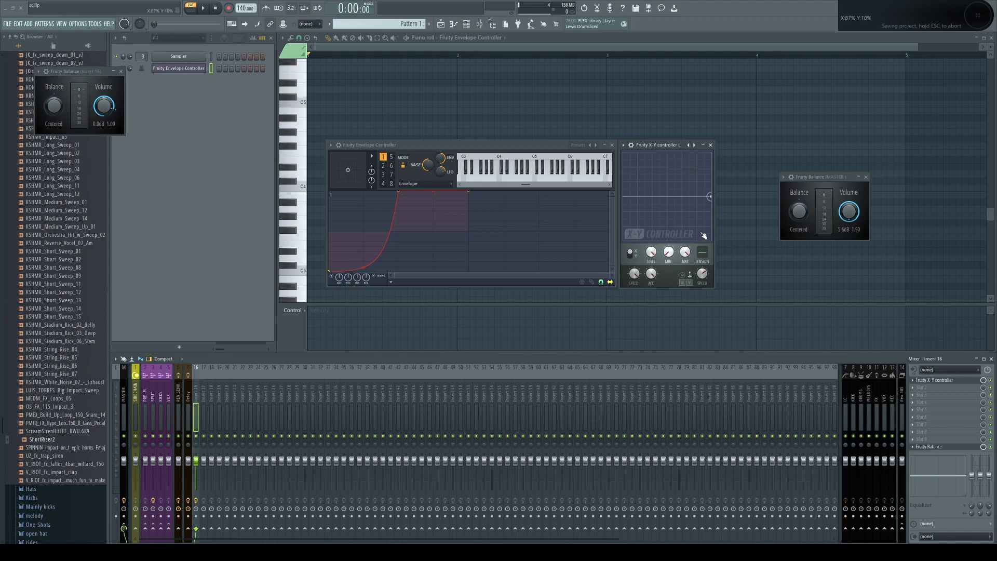
Link the master Fruity Balance volume to the internal controller X-Y ctrl - X
right_click(850, 218)
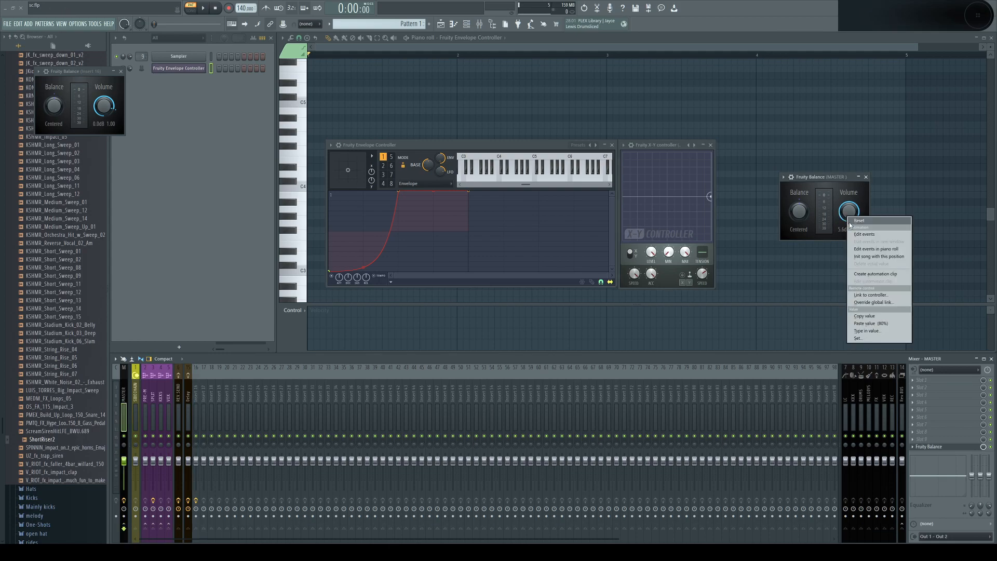
click(873, 295)
click(488, 265)
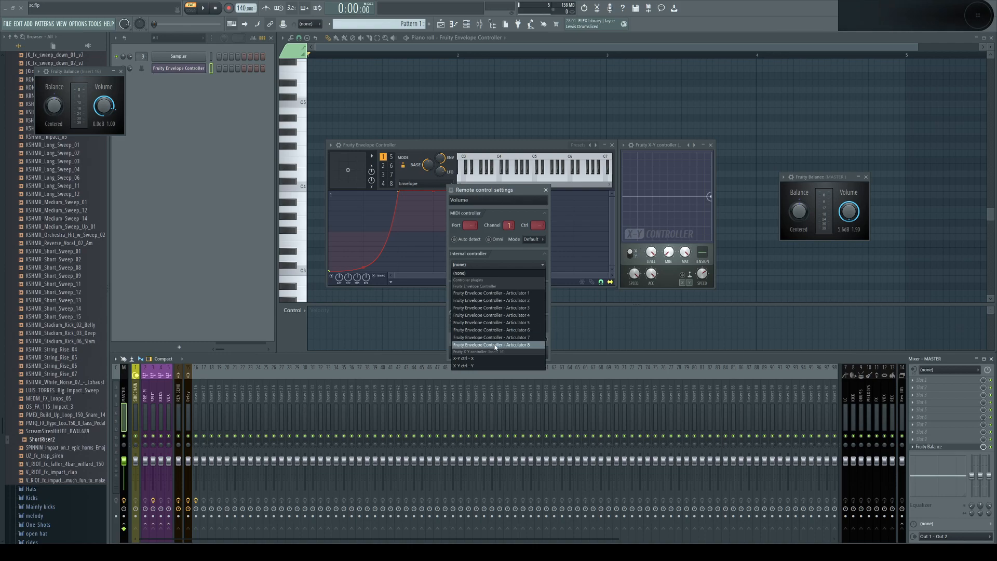
click(491, 357)
click(533, 353)
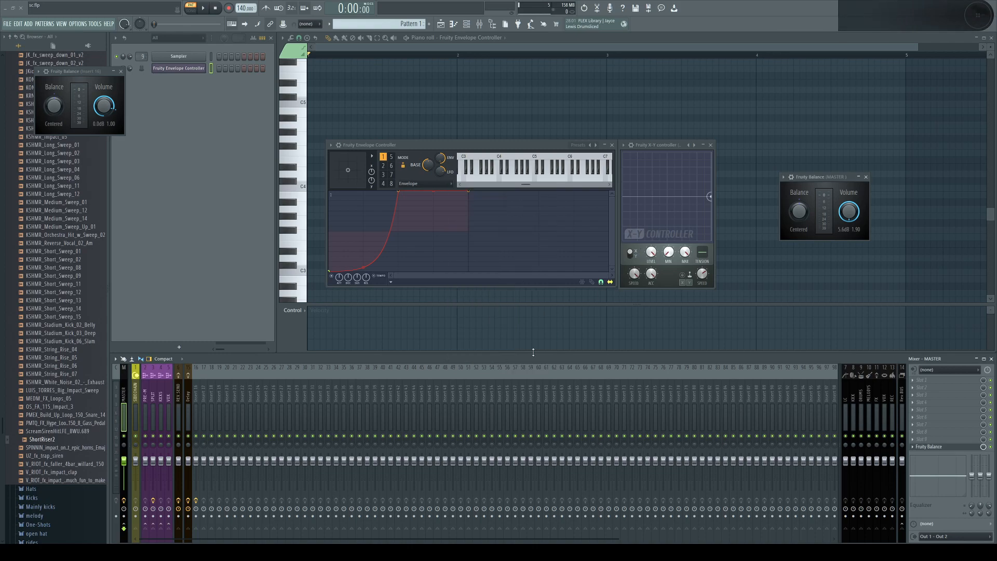
Play test notes on the envelope controller to examine how the master volume follows the X-Y controller
click(366, 146)
key(m)
key(m)
key(m)
key(m)
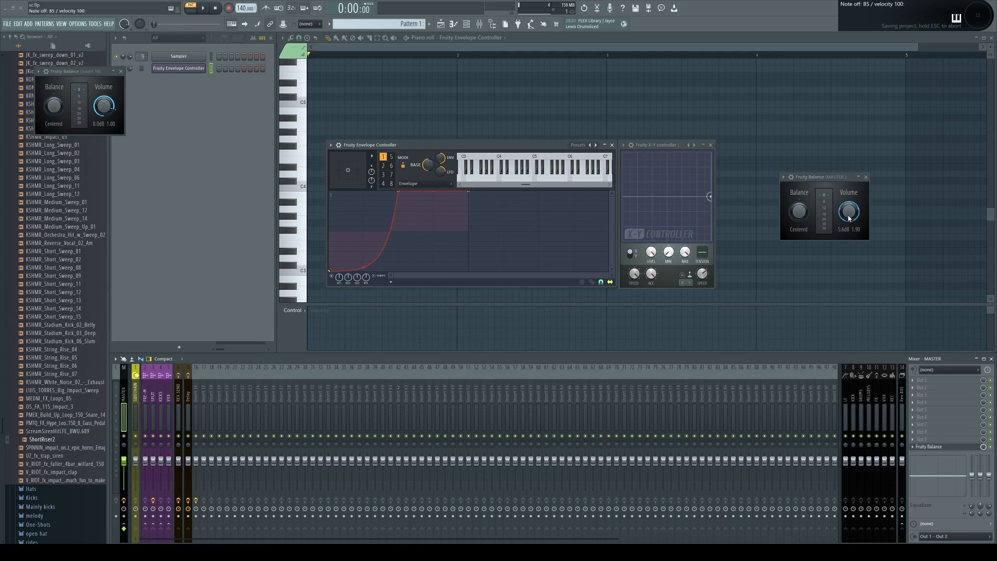
Reset the master Fruity Balance volume to its default level of 0.0 dB
drag(852, 217, 851, 244)
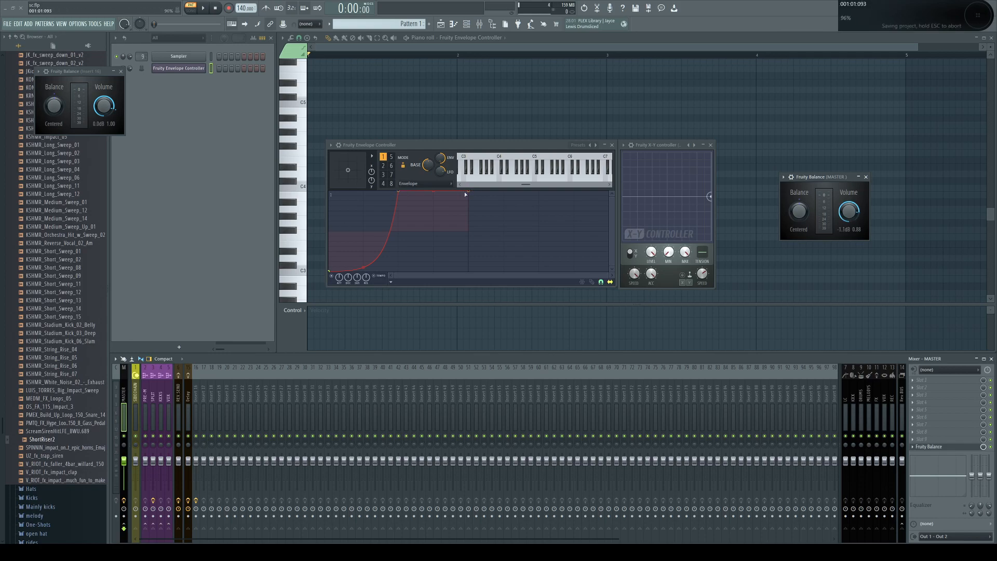
right_click(851, 217)
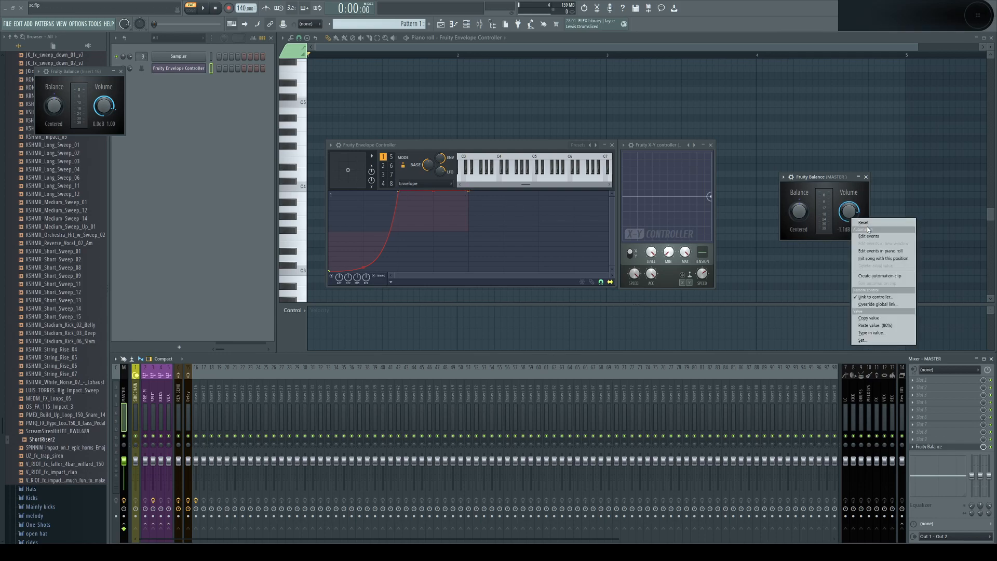
click(864, 223)
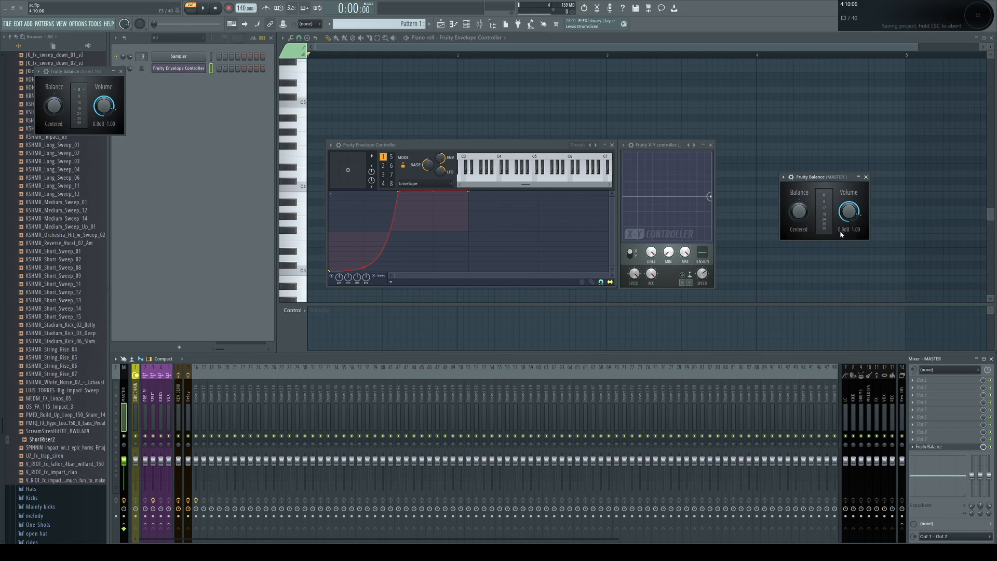
Paste the copied 80% value into the X-Y controller's X max to match the default master volume
right_click(851, 224)
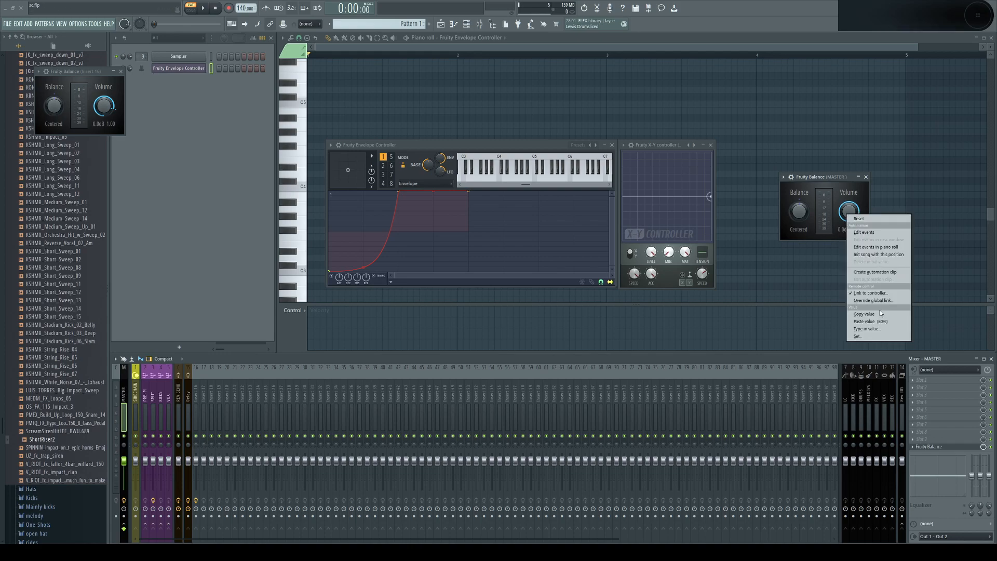
click(846, 322)
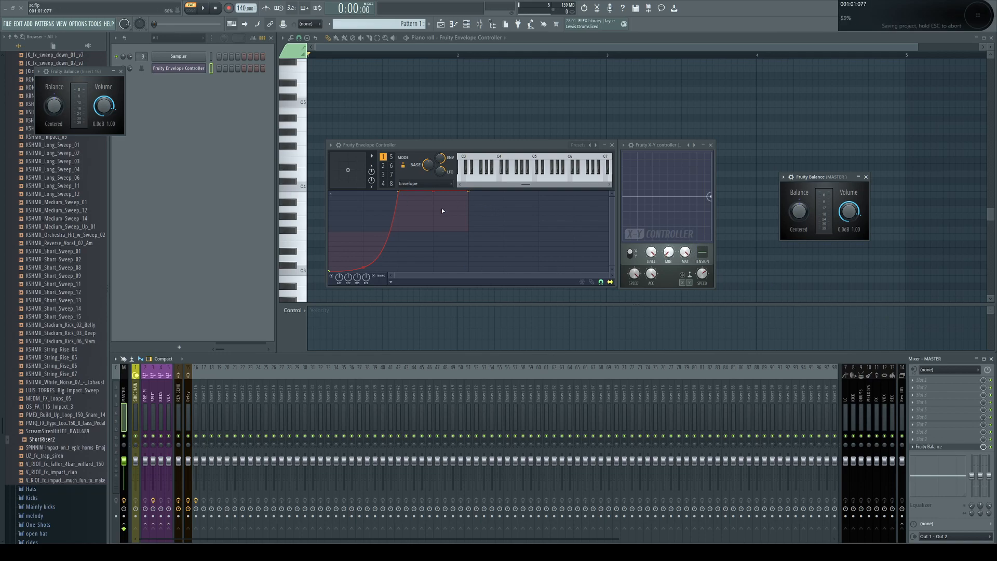
right_click(685, 253)
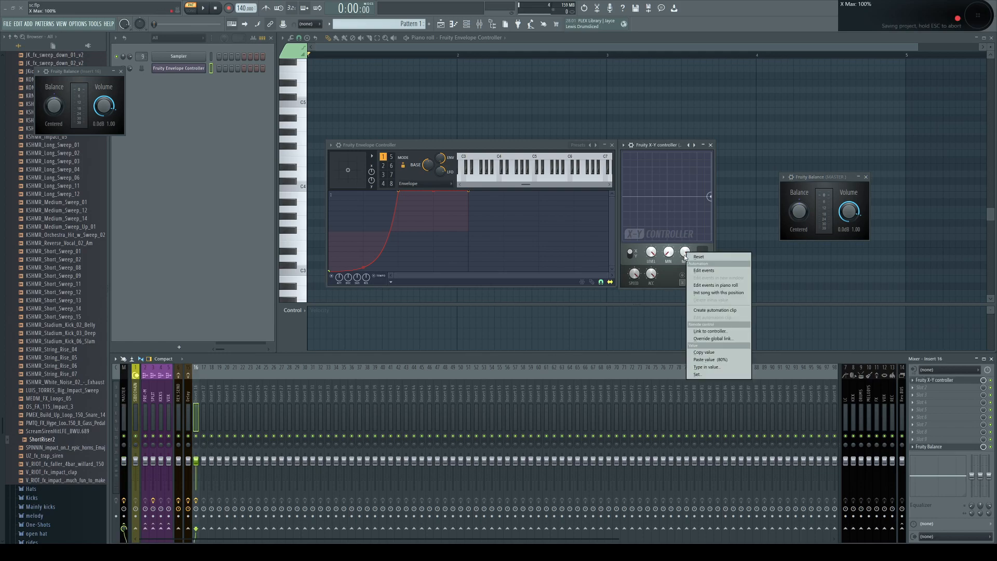
click(731, 360)
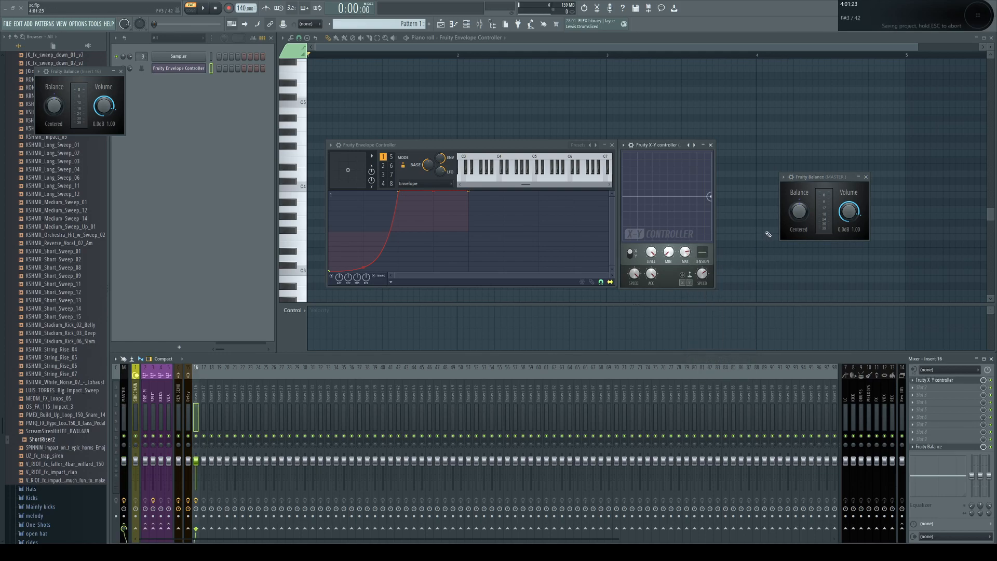
Play test notes on the envelope controller to check the limited master volume range, and save the project
click(837, 236)
key(m)
key(m)
key(m)
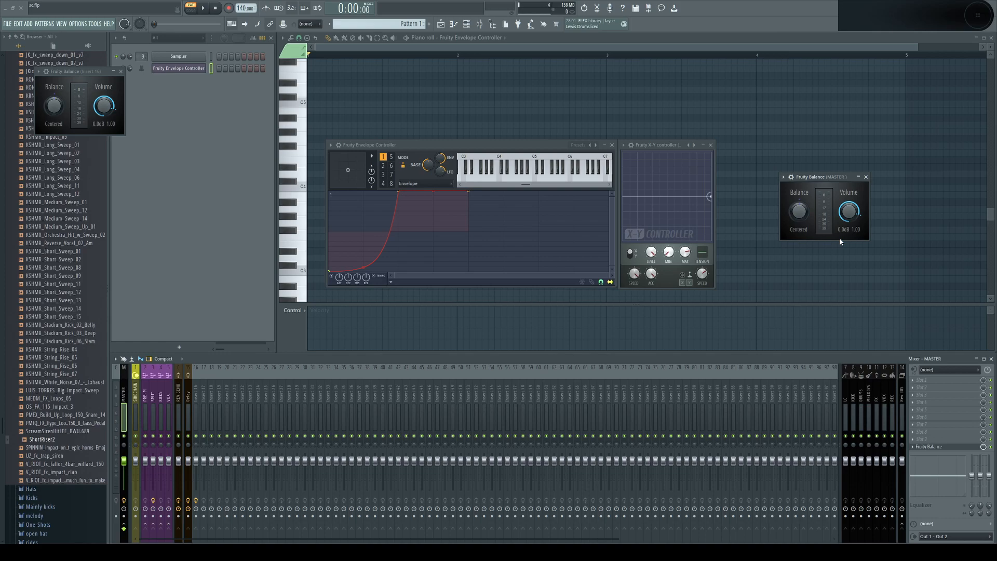
key(ctrl+s)
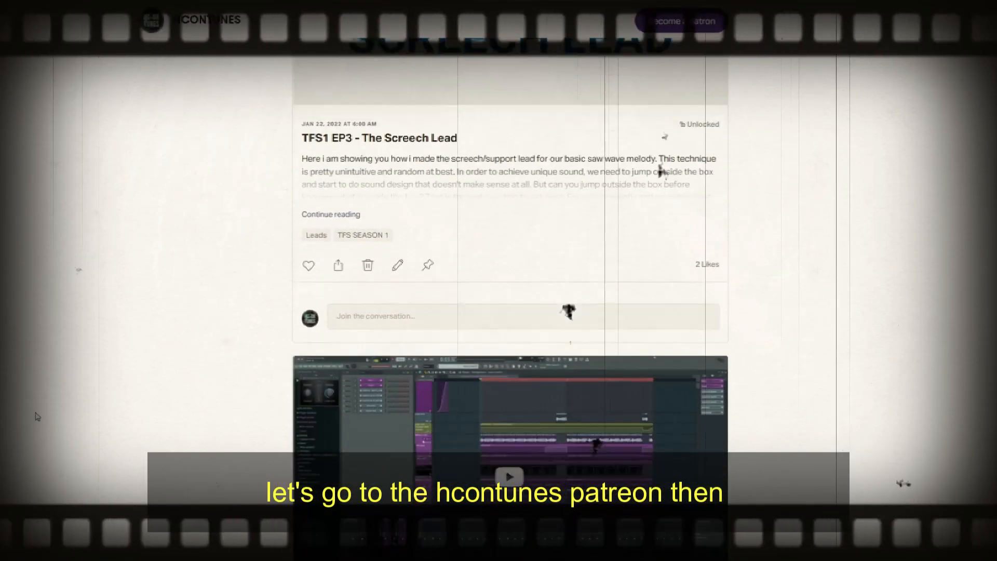
scroll(37, 416, down, 20)
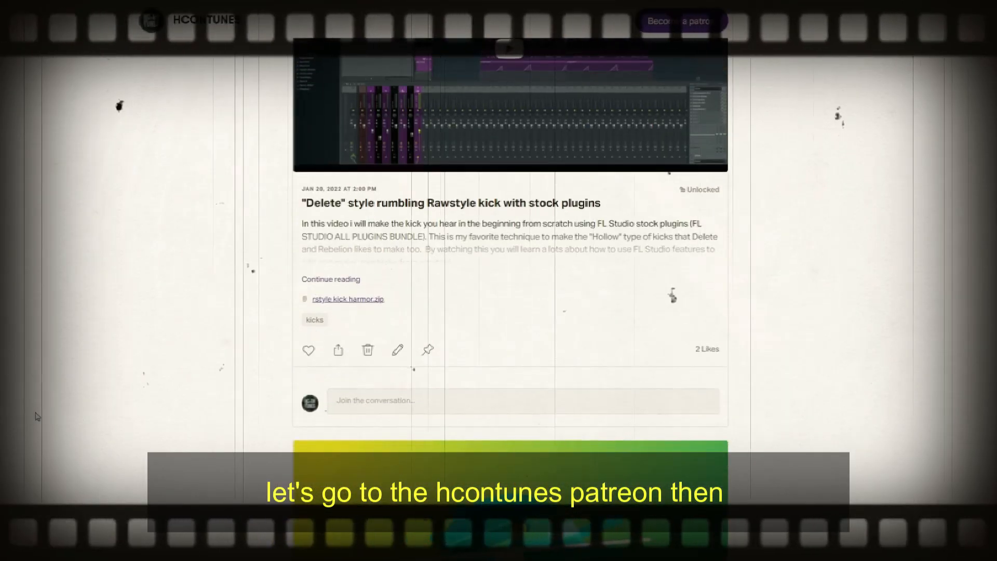
scroll(38, 416, down, 20)
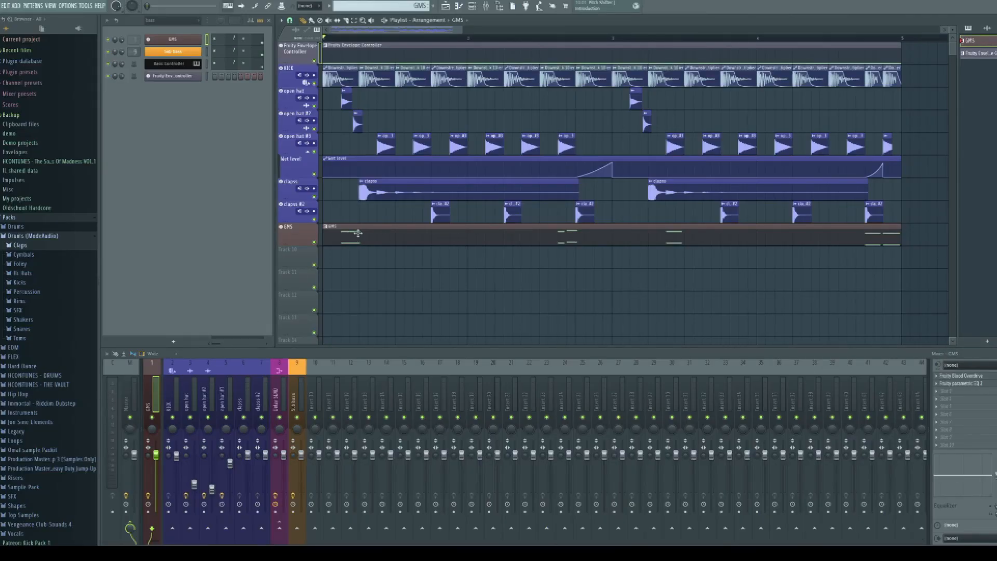
Reshape articulator 2 of the Fruity Envelope Controller into a curve rising from half level to full, removing its old decay and release points
click(172, 76)
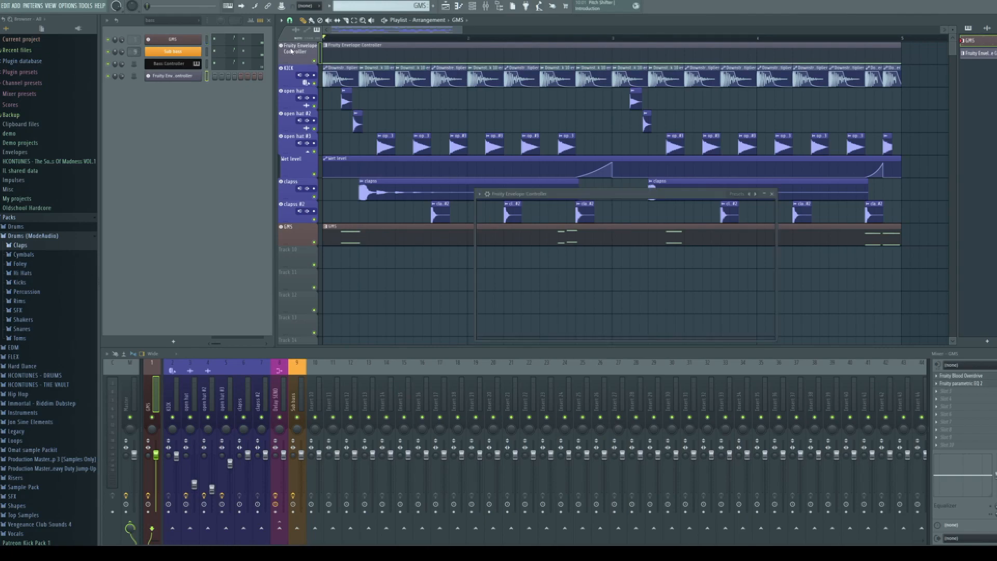
drag(561, 193, 546, 167)
click(518, 189)
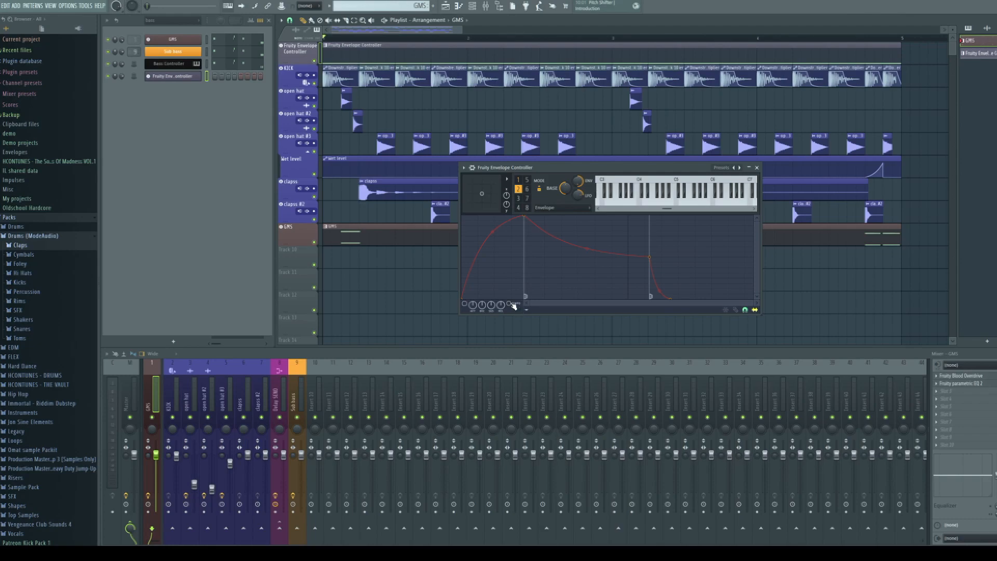
drag(462, 296, 455, 258)
alt+click(669, 299)
alt+click(648, 257)
alt+click(524, 216)
right_click(544, 226)
drag(545, 226, 545, 215)
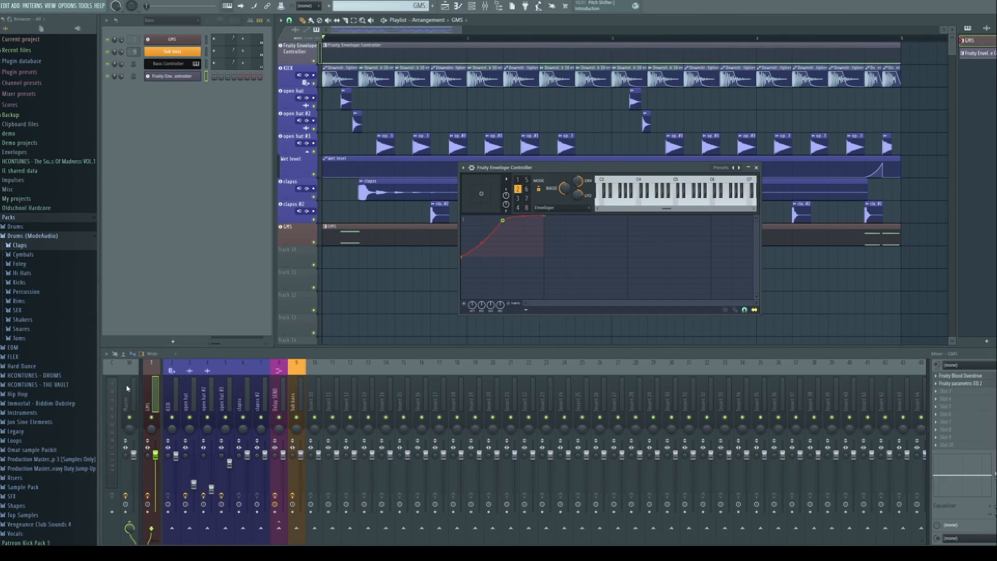
Add Fruity Balance to the GMS mixer track and link its volume to Fruity Envelope Controller - Articulator 2
click(955, 450)
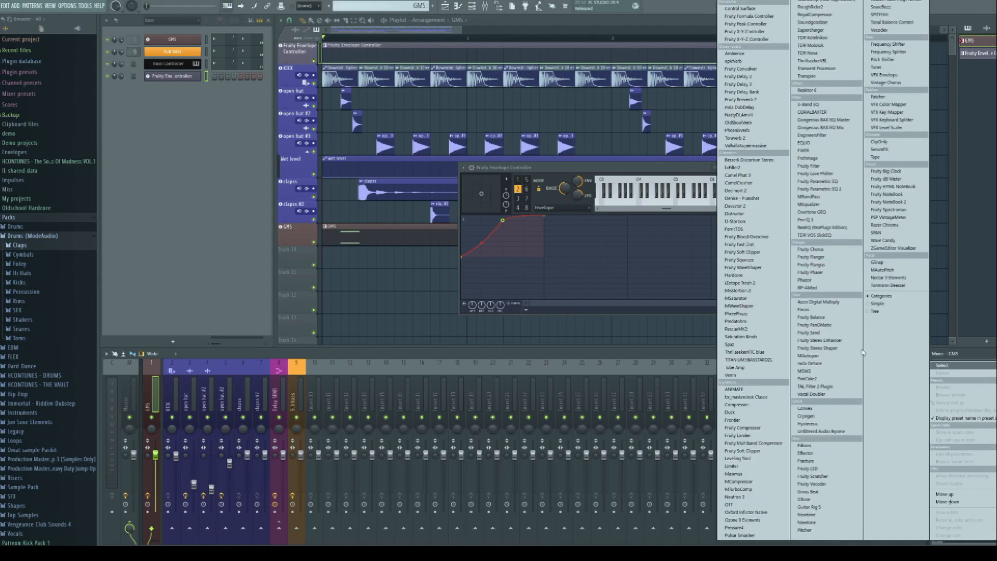
click(838, 321)
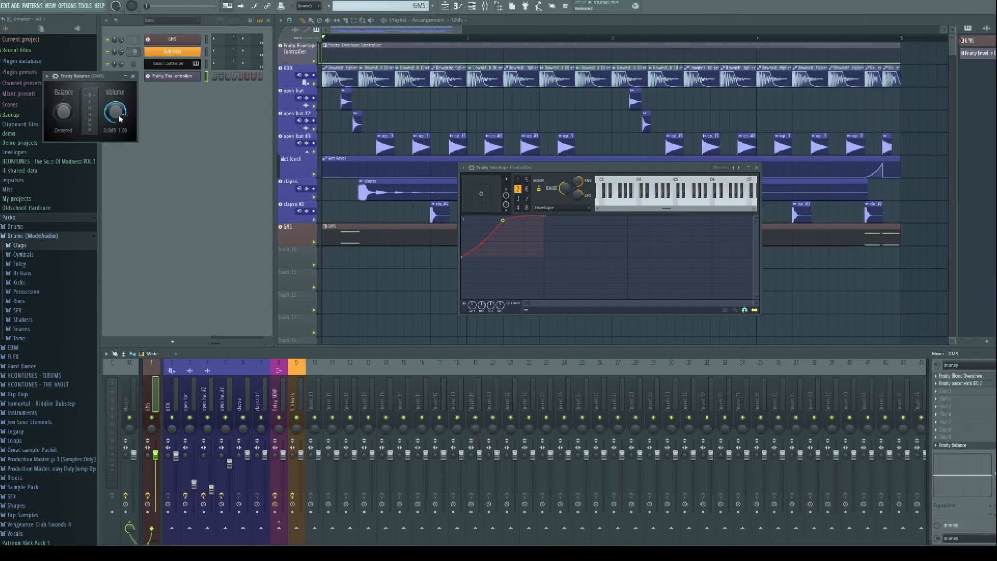
right_click(118, 115)
click(141, 198)
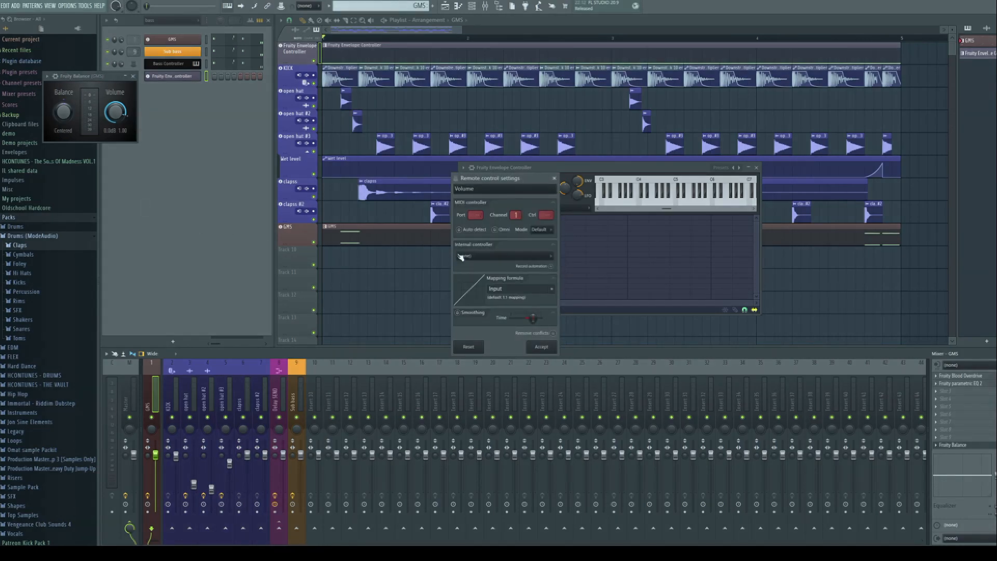
click(488, 255)
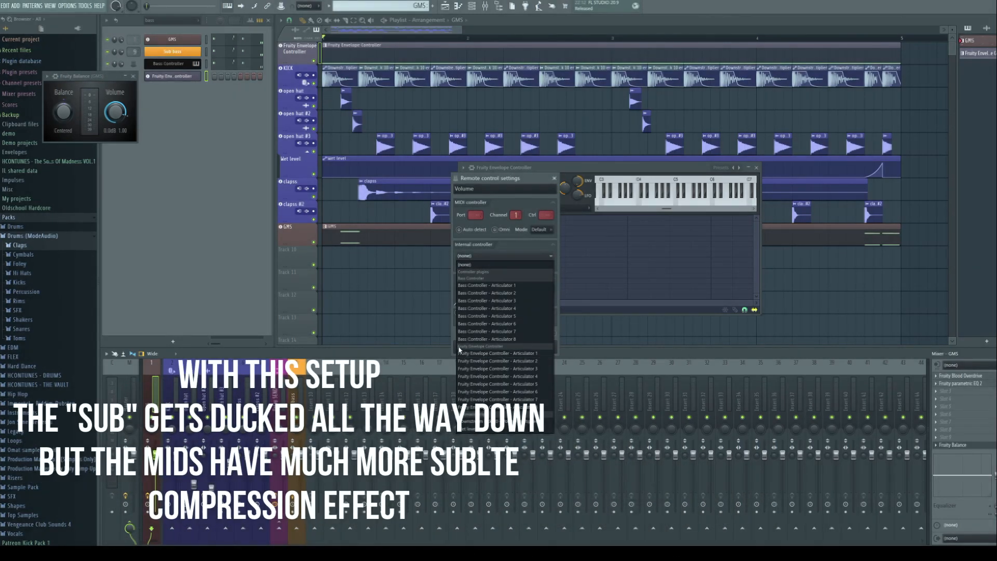
click(538, 362)
click(541, 351)
Play back the arrangement to check the ducking on the GMS track, moving the envelope controller window out of the way
key(space)
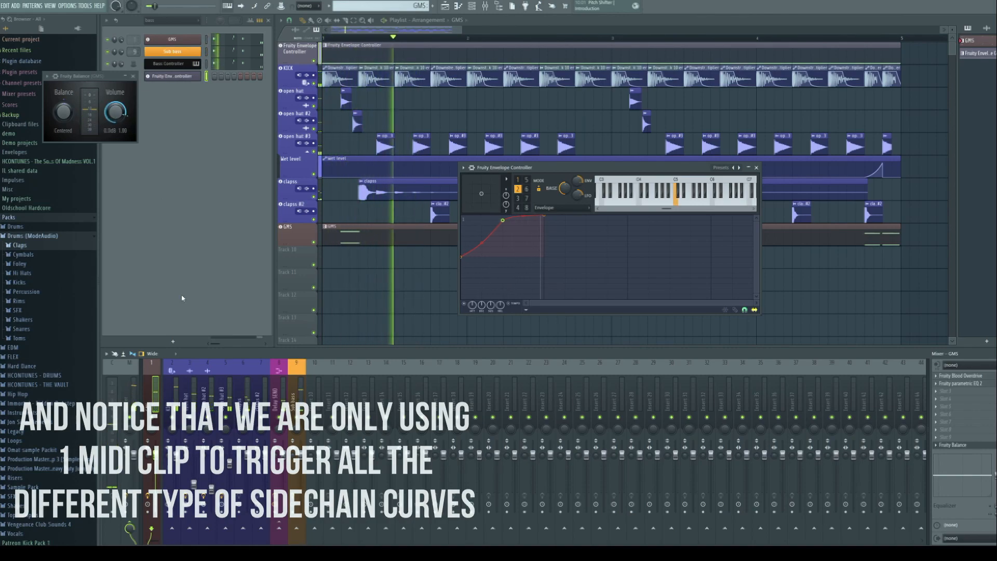
drag(552, 172, 557, 289)
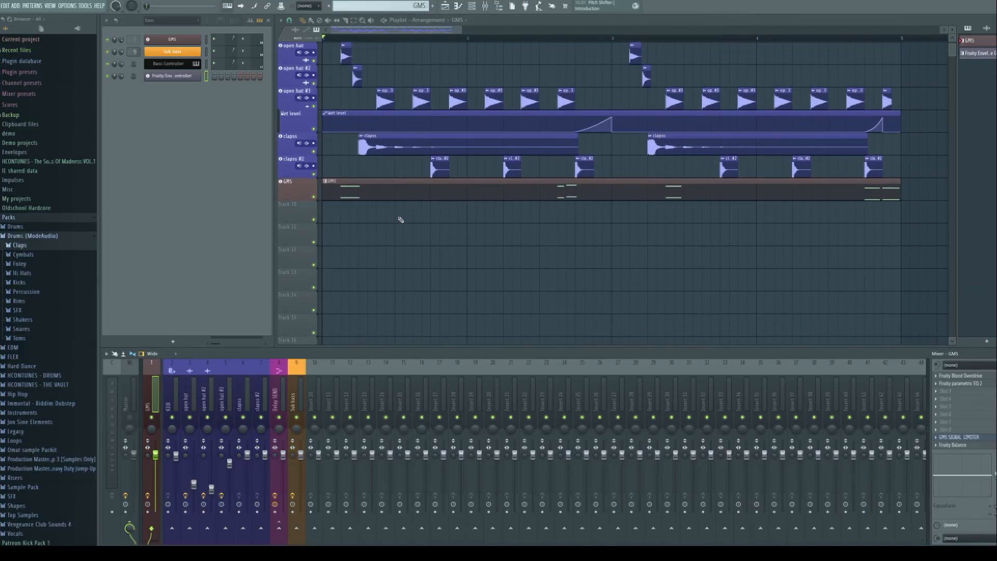
Turn the empty playlist track below GMS into a Morphine instrument track
scroll(368, 228, up, 3)
right_click(295, 248)
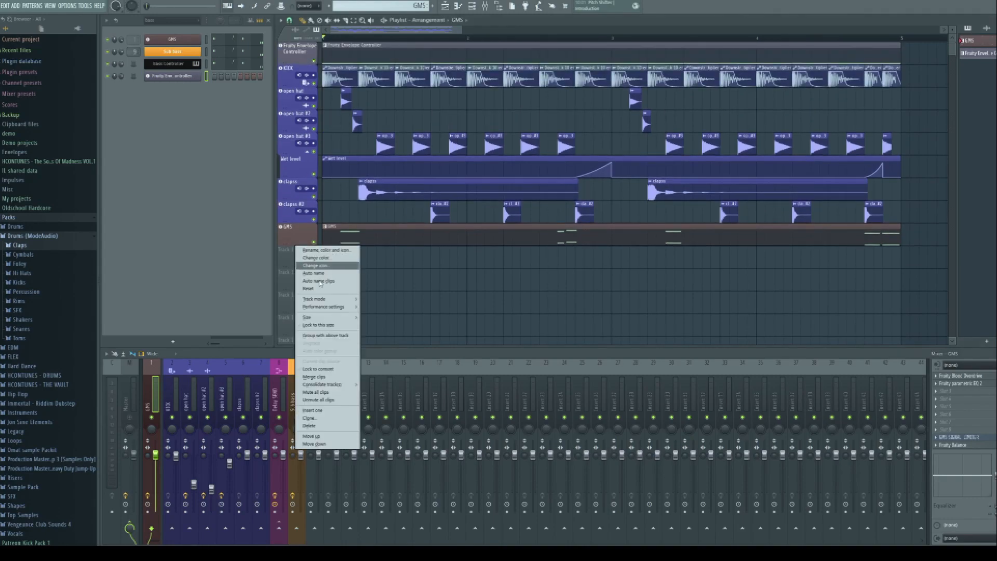
mouse_move(333, 300)
mouse_move(387, 315)
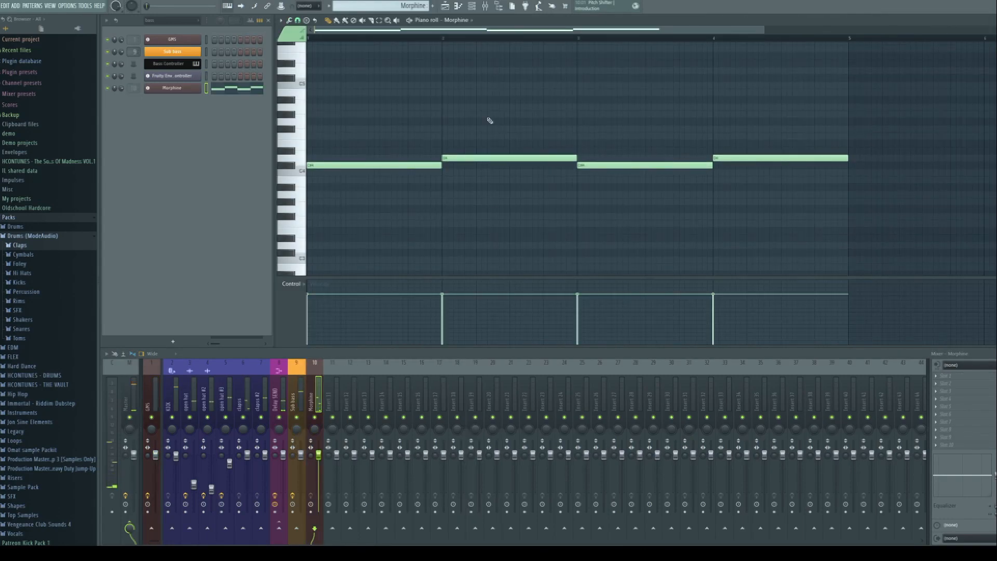
Play the arrangement with the Morphine notes and return to the playlist to examine the new track
key(space)
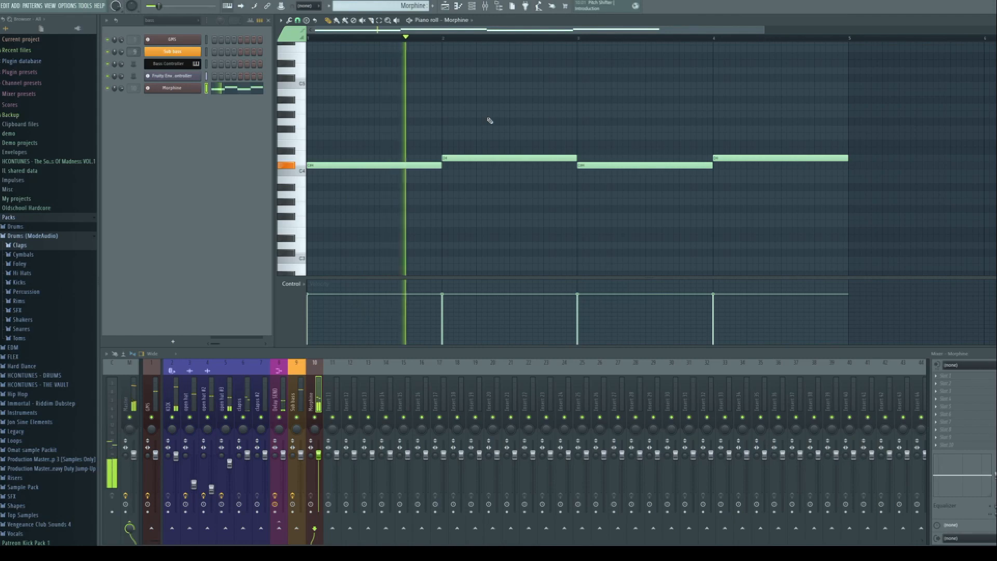
click(449, 6)
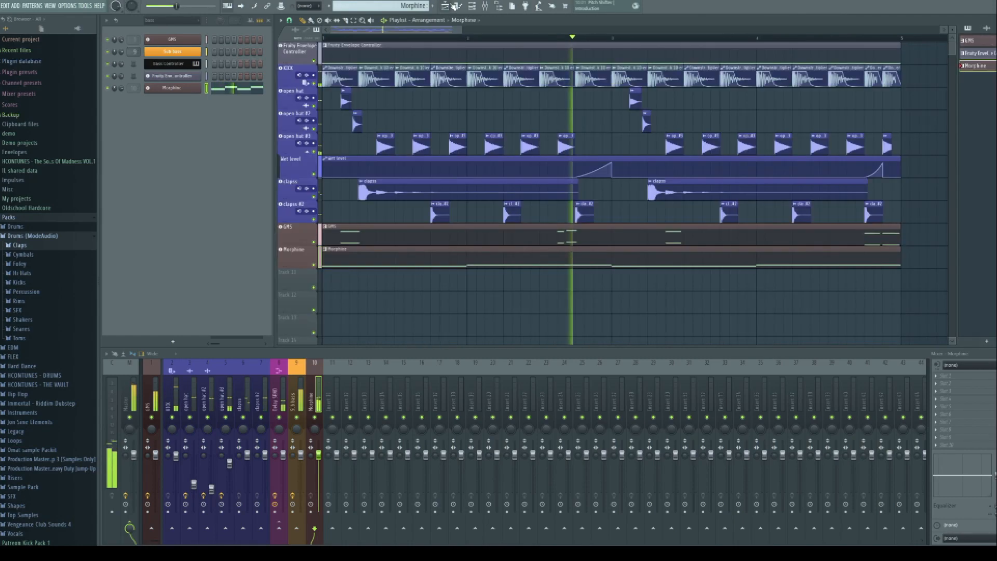
scroll(461, 42, down, 2)
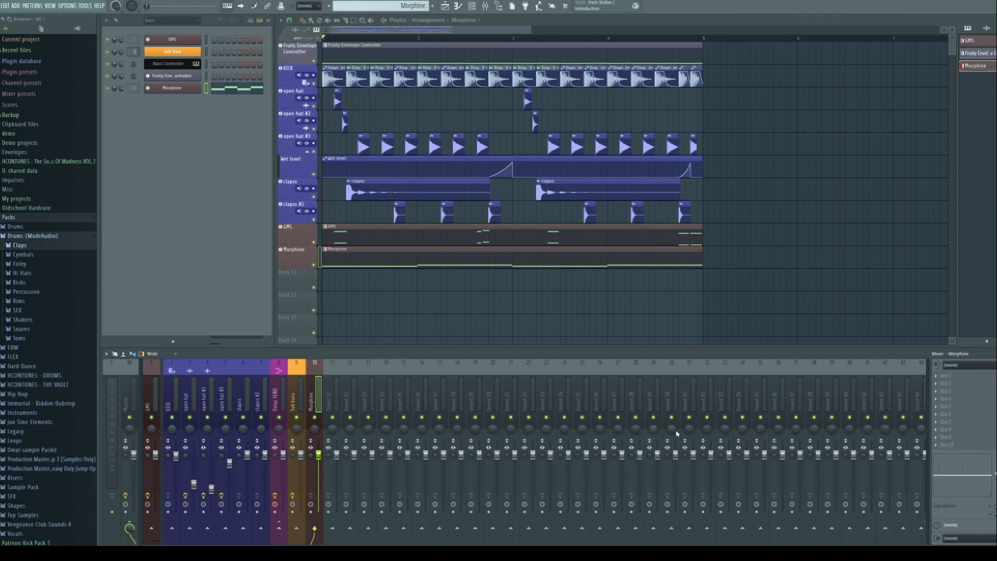
Add Fruity Balance to the Morphine mixer track and link its volume to Fruity Envelope Controller - Articulator 1
middle_click(935, 447)
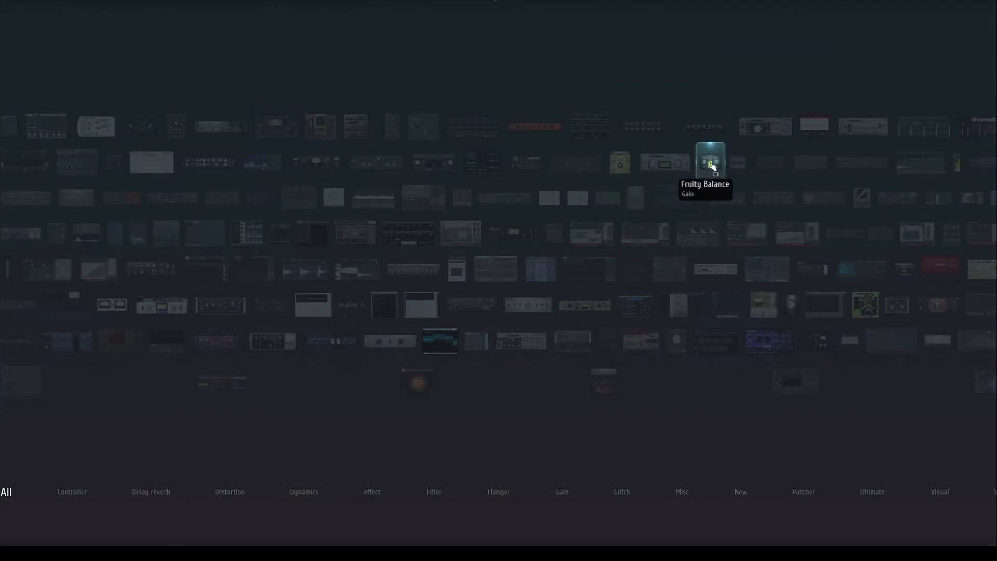
click(712, 165)
right_click(141, 131)
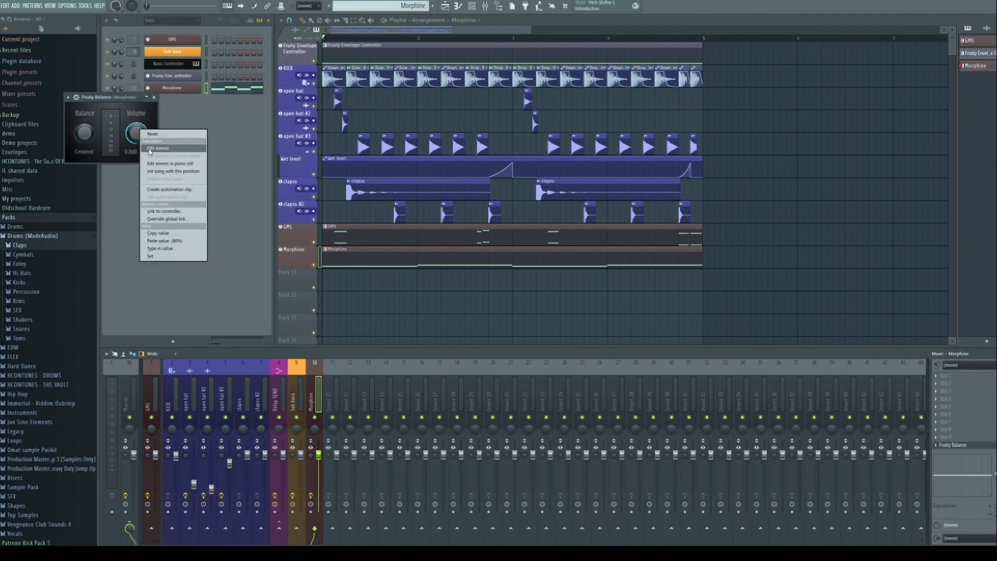
click(161, 212)
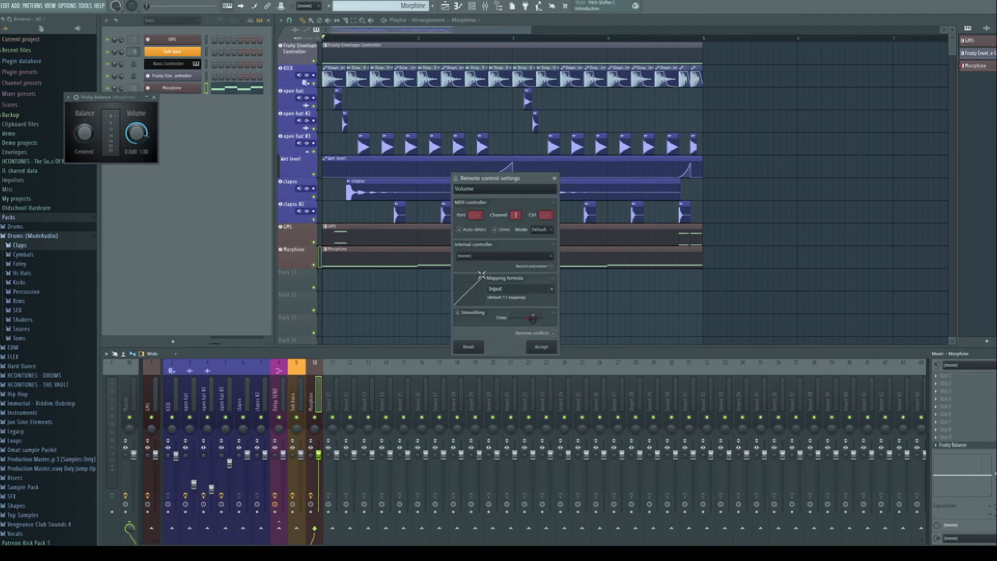
click(478, 256)
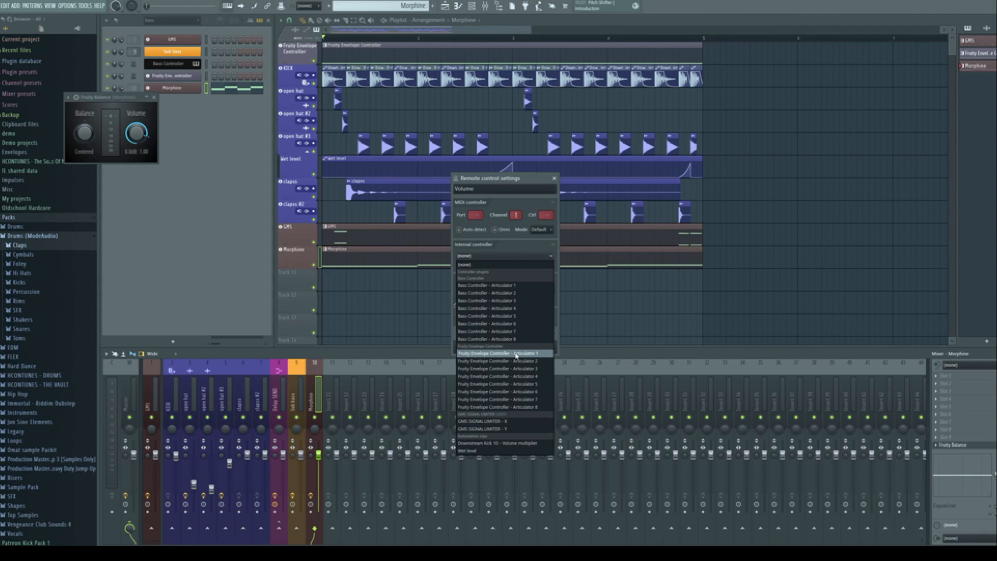
click(515, 353)
click(540, 345)
Play back the arrangement to check the sidechain ducking on Morphine, and close its Fruity Balance window
key(space)
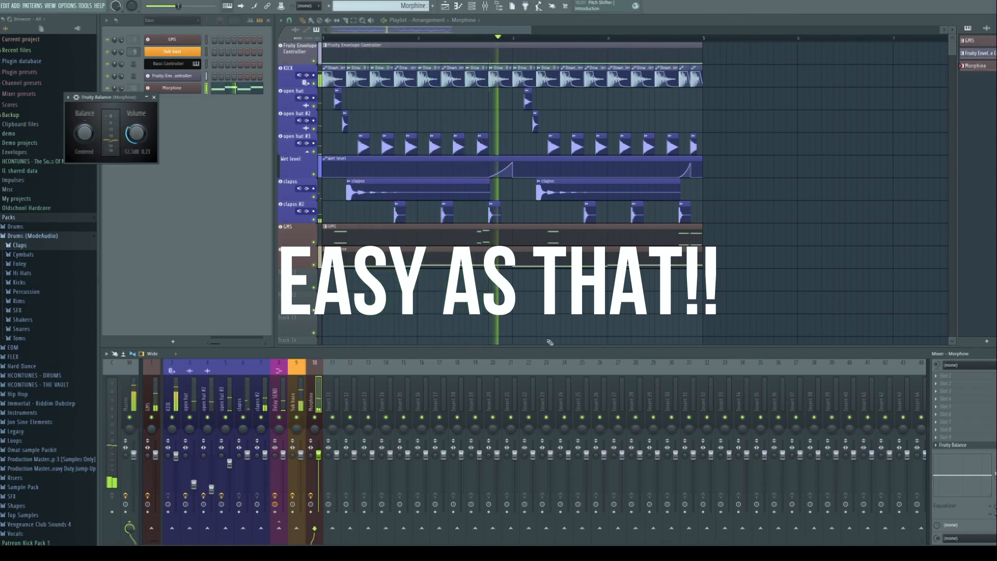
key(space)
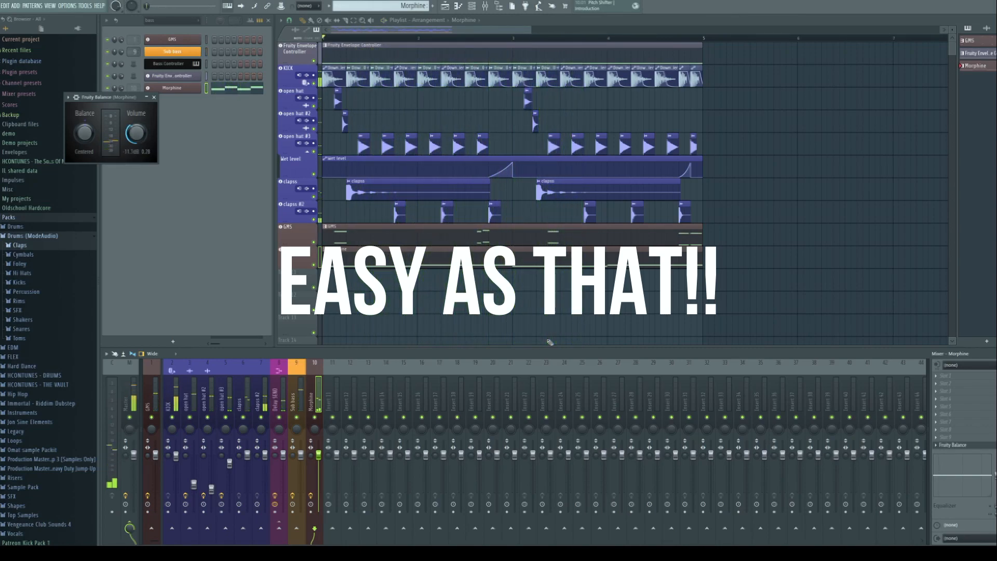
click(154, 97)
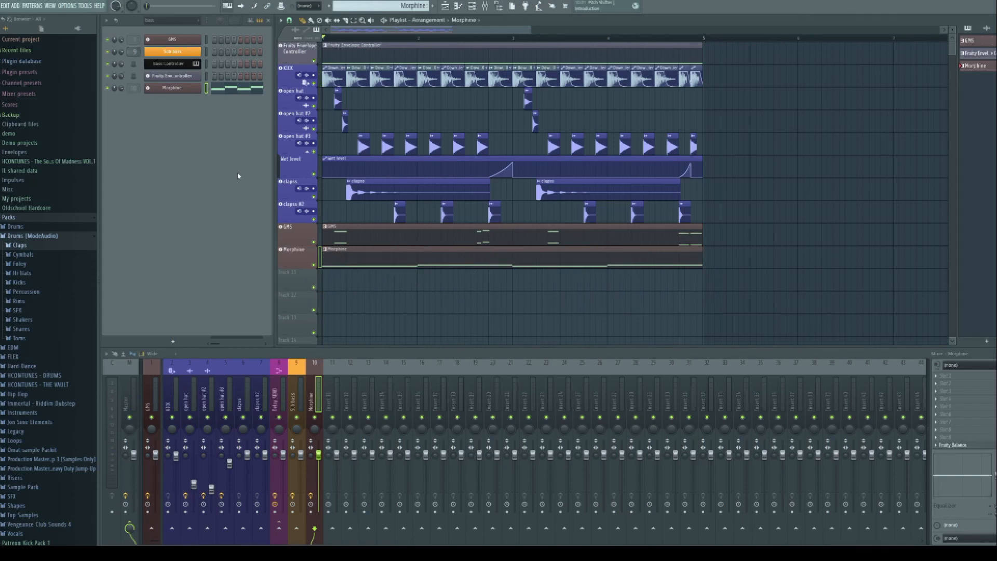